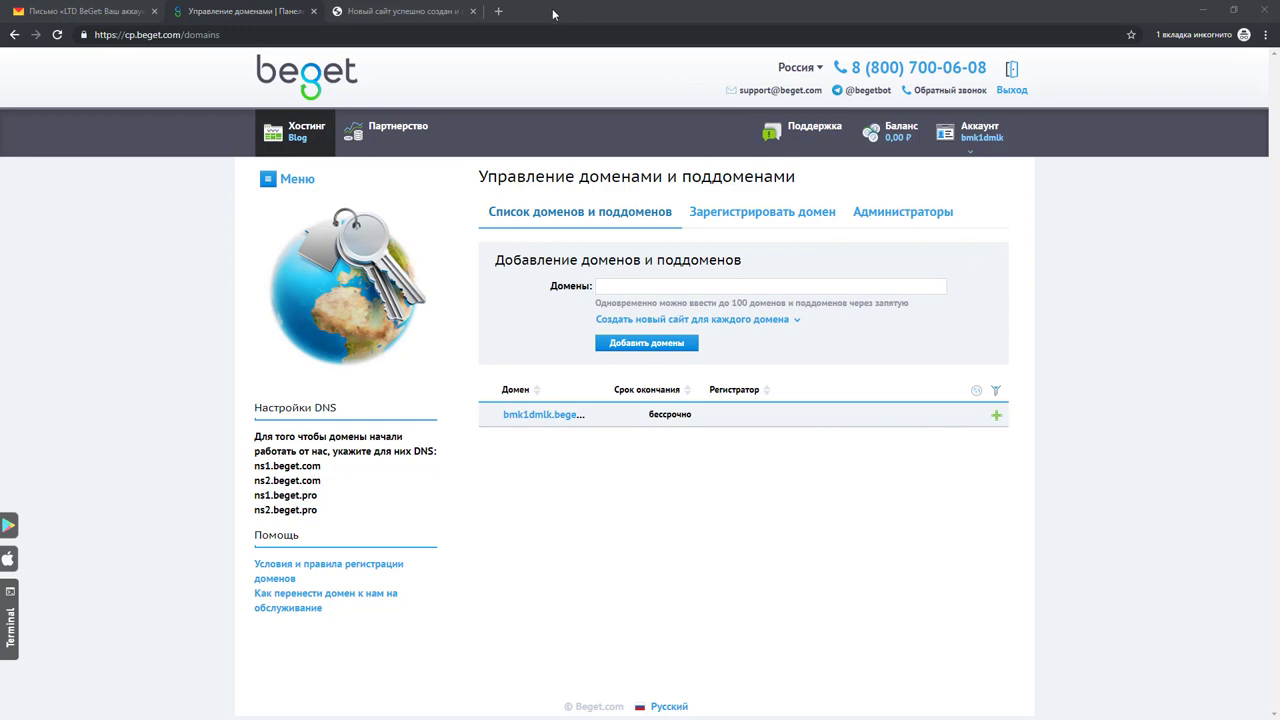
Open a new blank browser tab beside the Beget domain management page
click(498, 11)
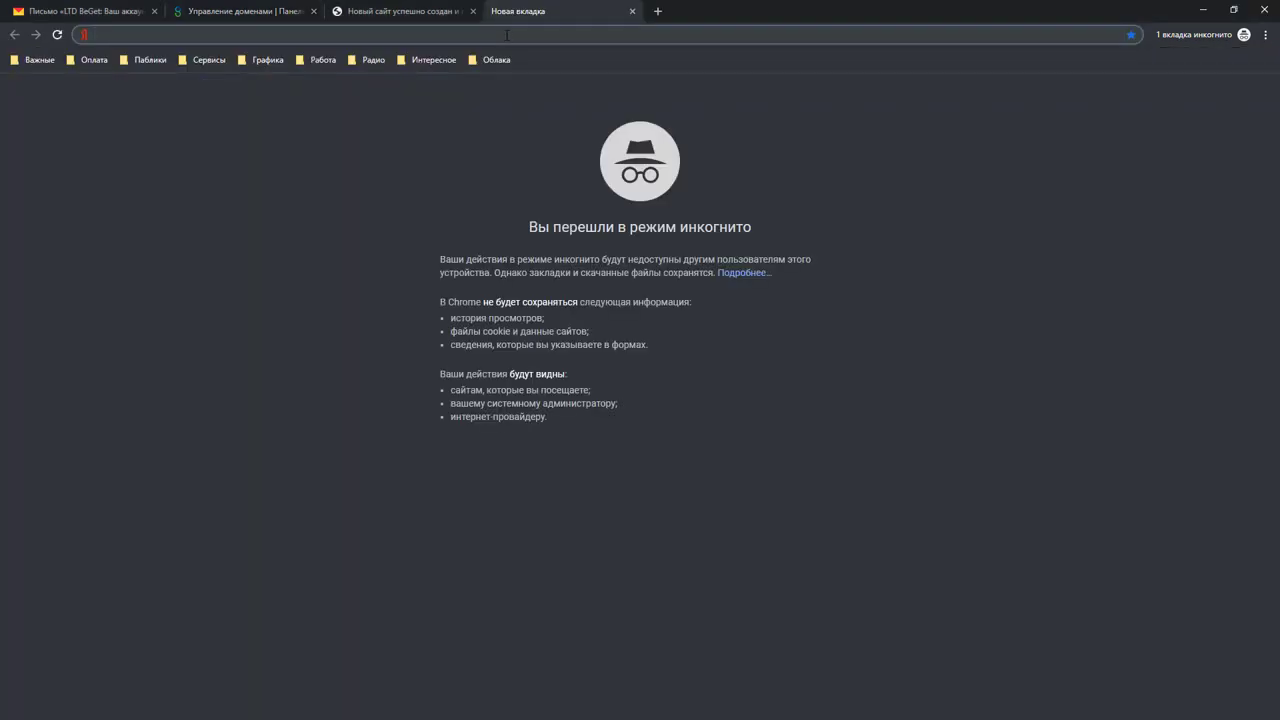
Open the Joomla! Downloads page (version 3.9.6) at joomla.org, then return to the Beget tab
text(joomla.)
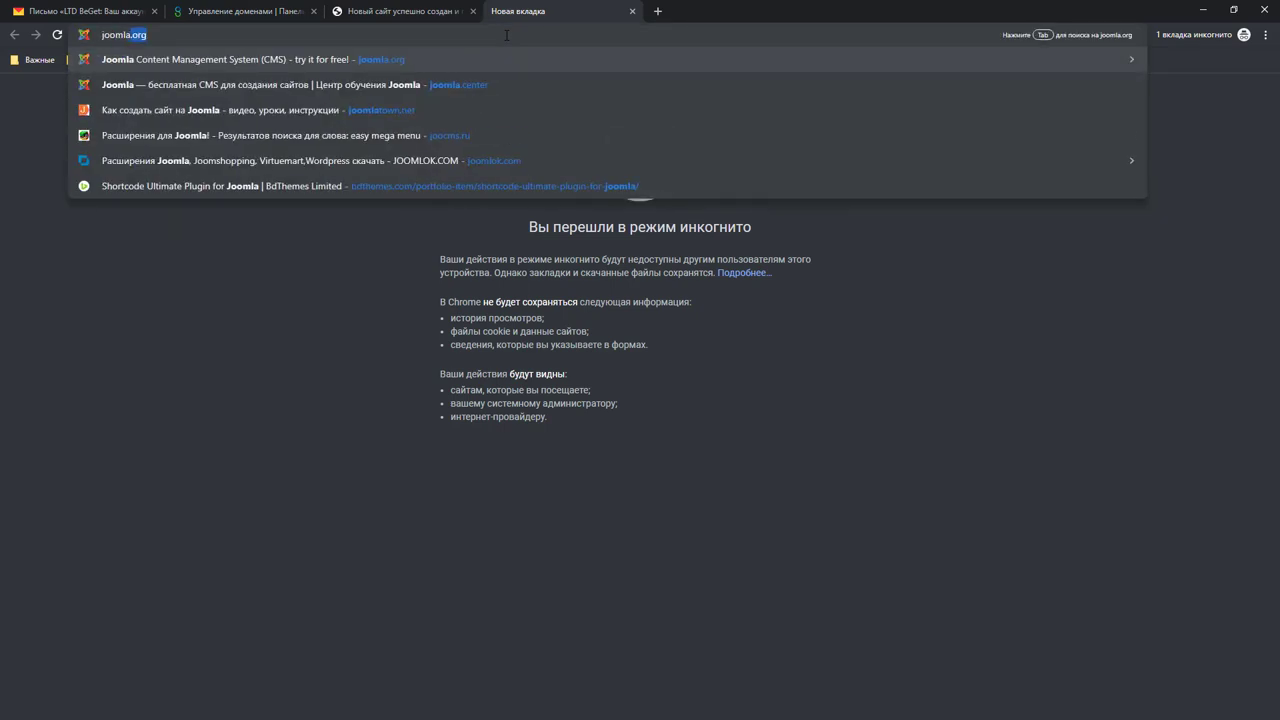
text(org)
key(Return)
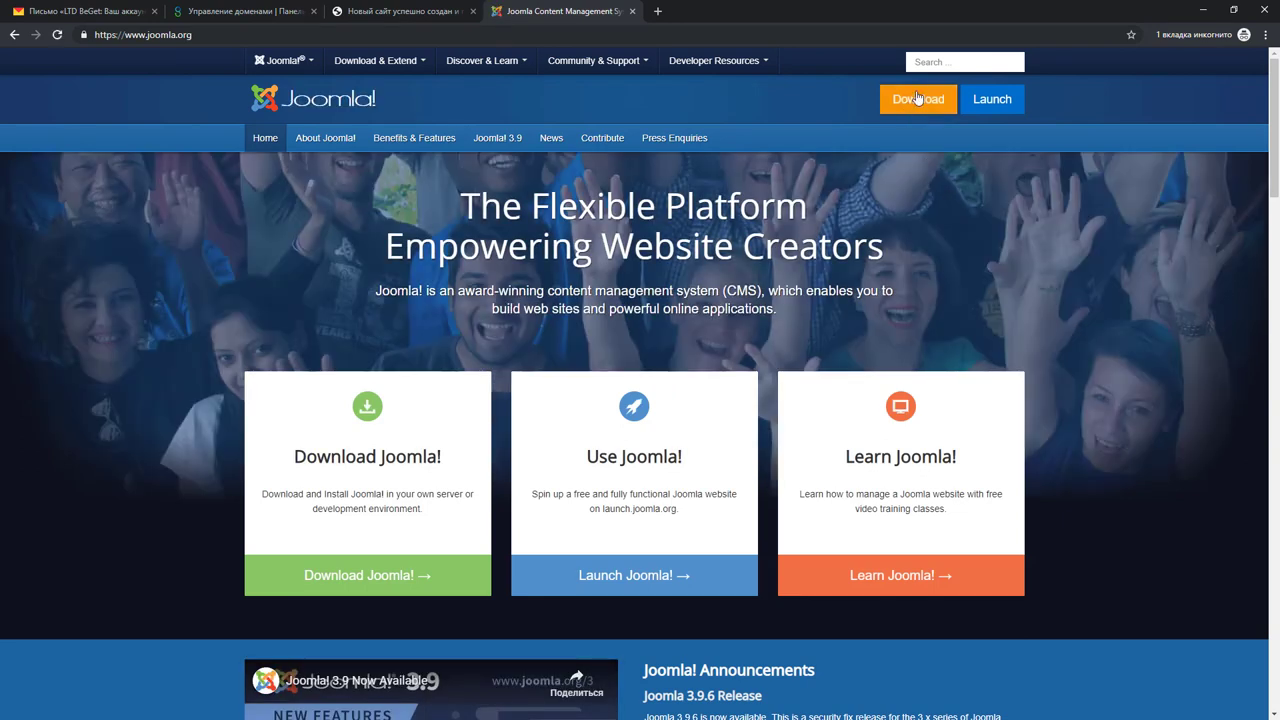
click(371, 573)
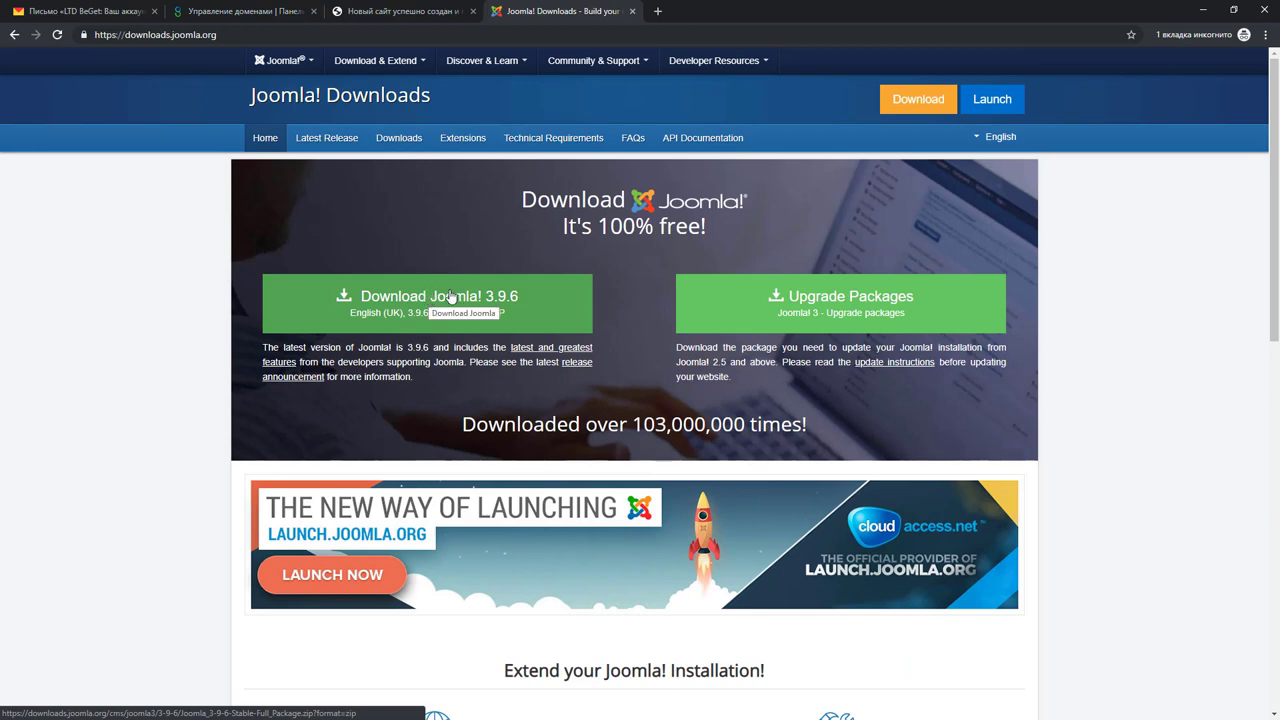
click(233, 14)
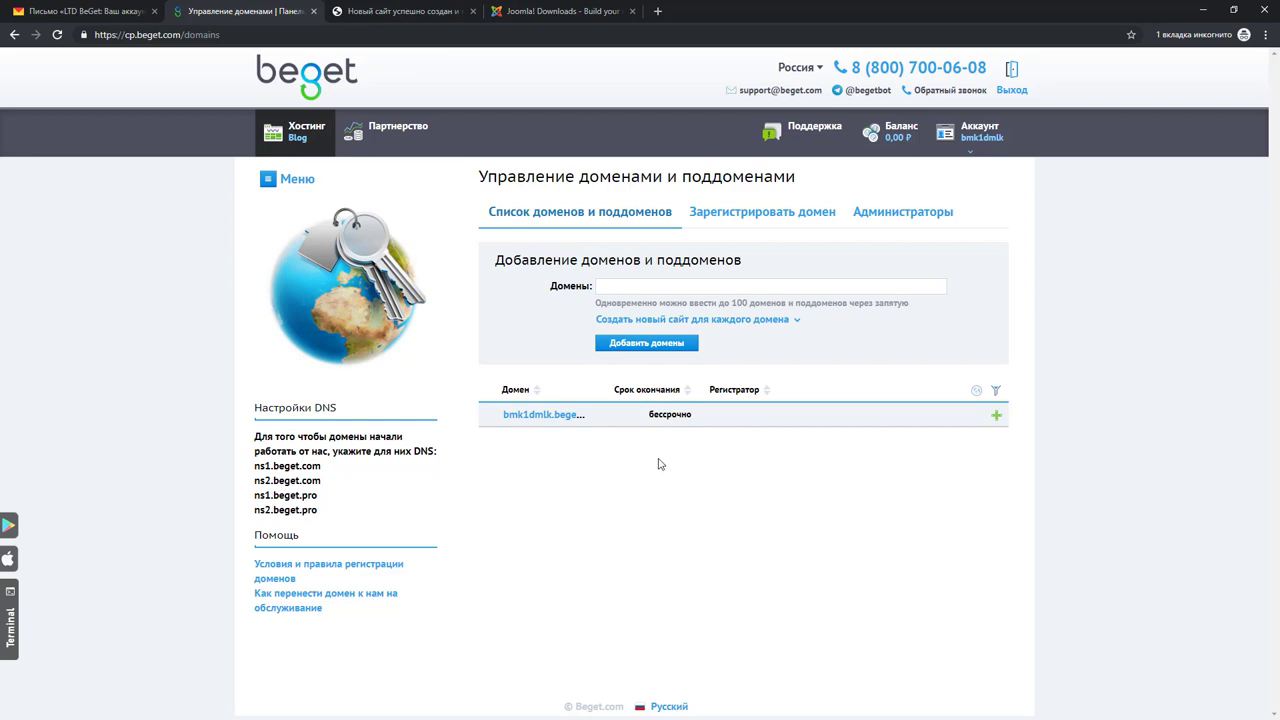
From the Beget hosting dashboard's CMS section, open the Joomla! 3.9.3 install form
click(305, 143)
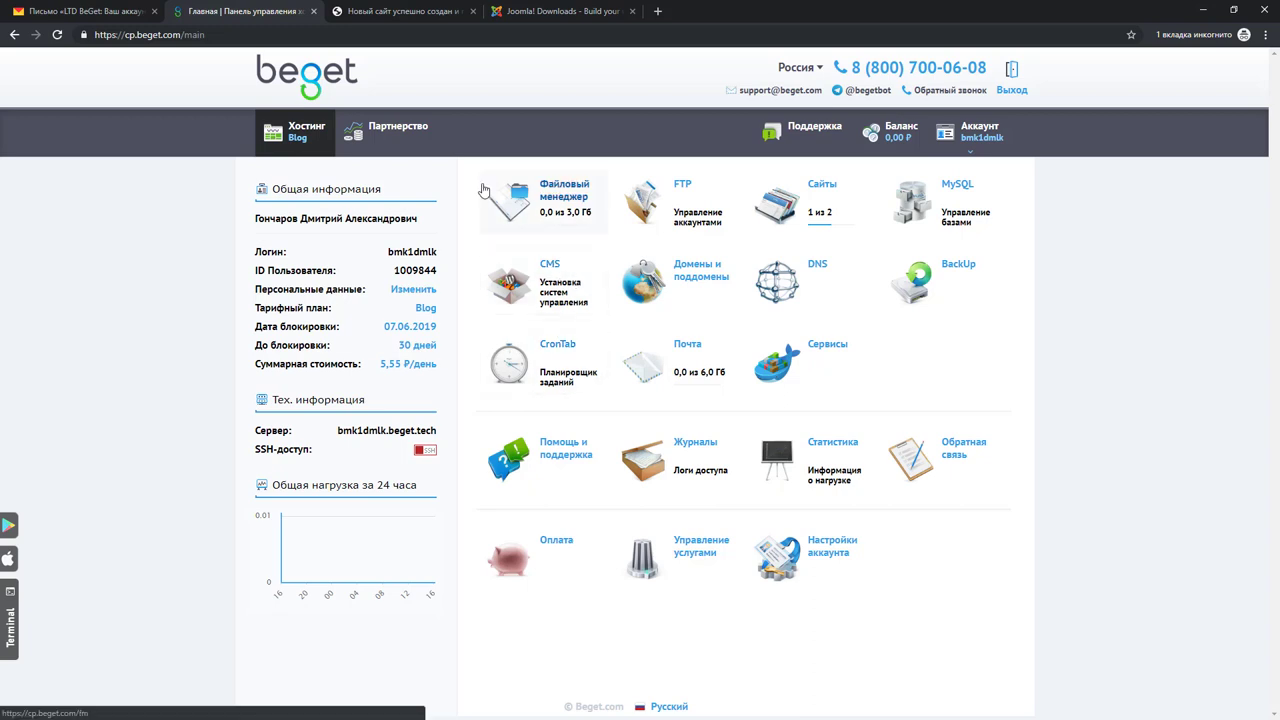
click(555, 285)
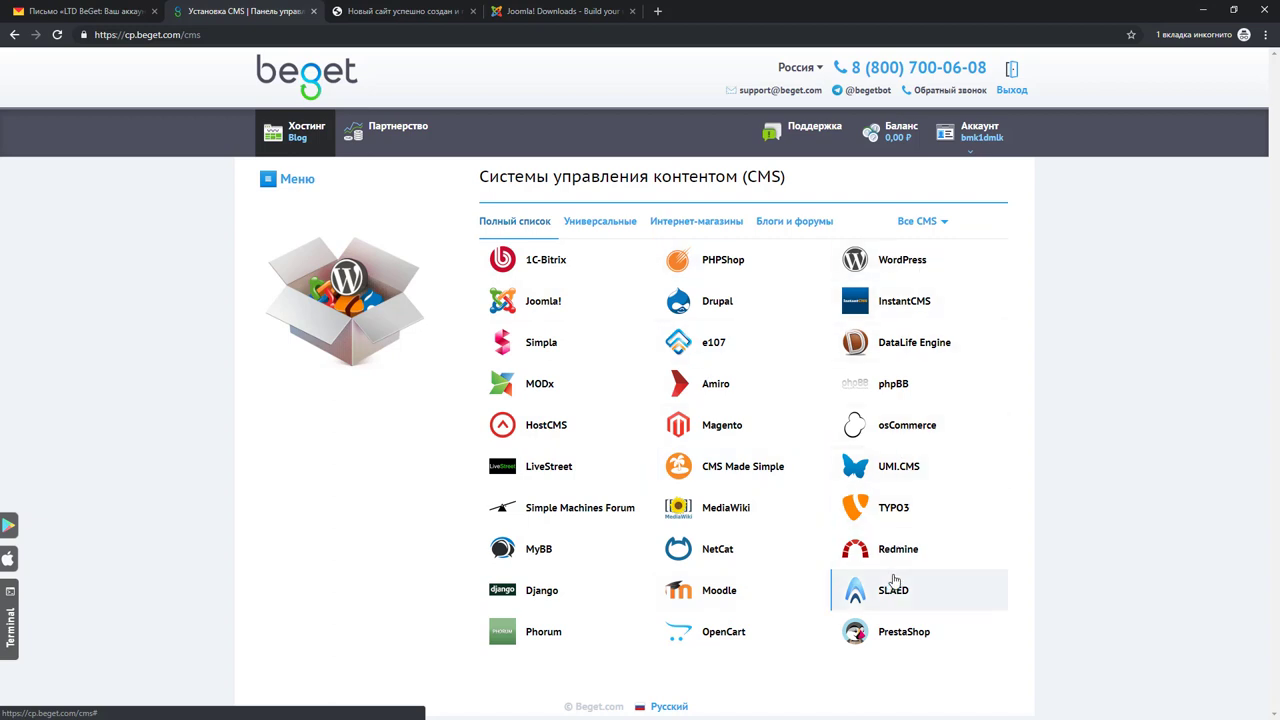
click(536, 307)
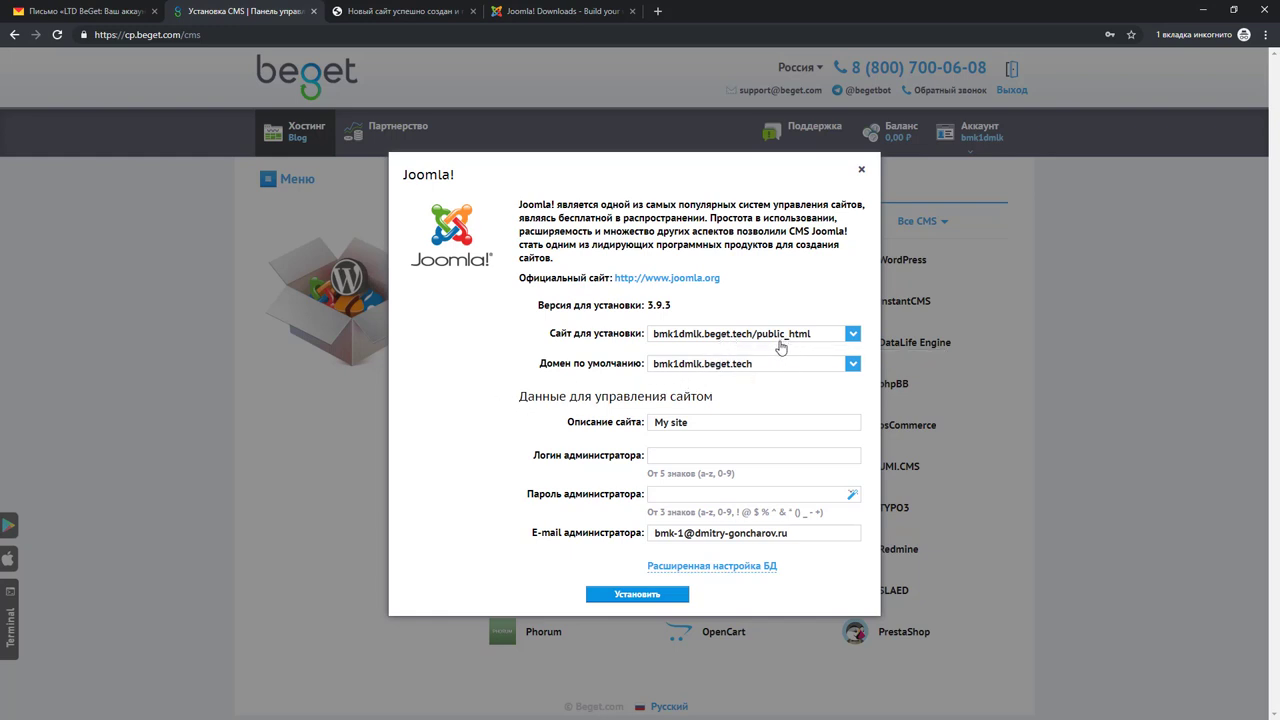
Keep the target site and set the site description to 'Сайт для бесплатного мастер-класса'
click(797, 338)
click(468, 382)
click(700, 418)
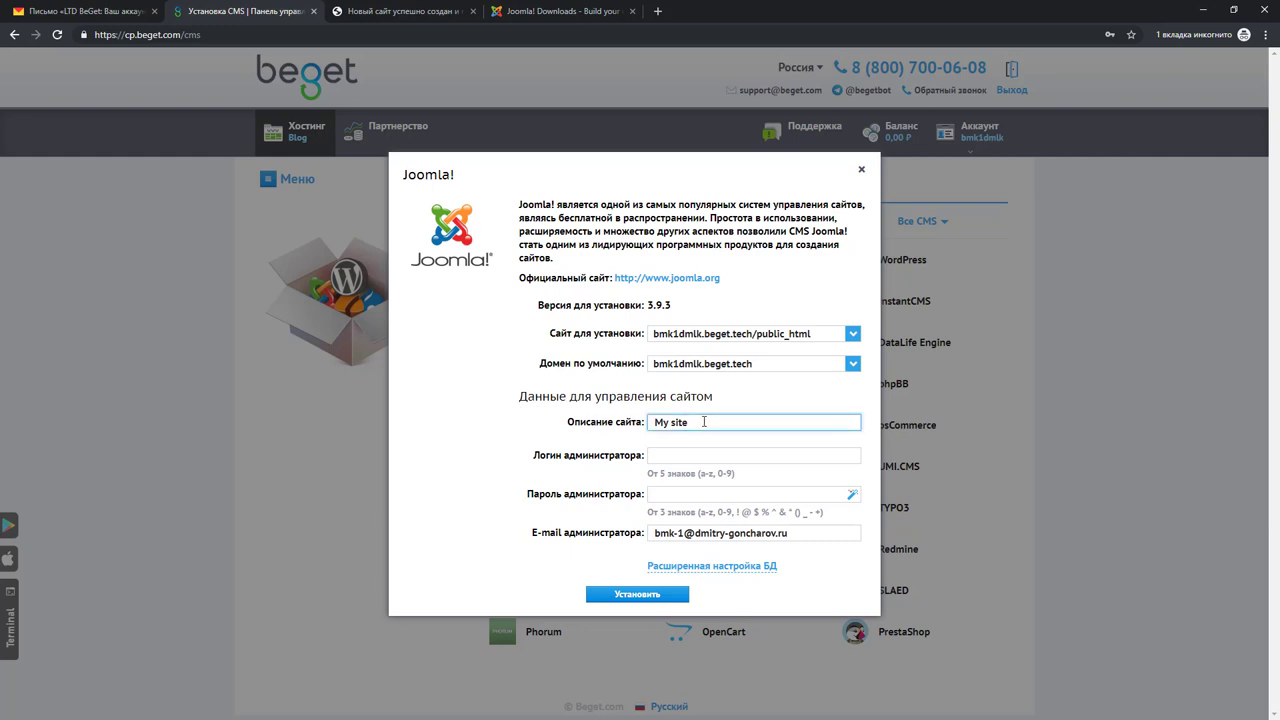
drag(709, 420, 609, 418)
text(Cfйт для б)
text(есплатног)
text(о мастер кла)
text(сса)
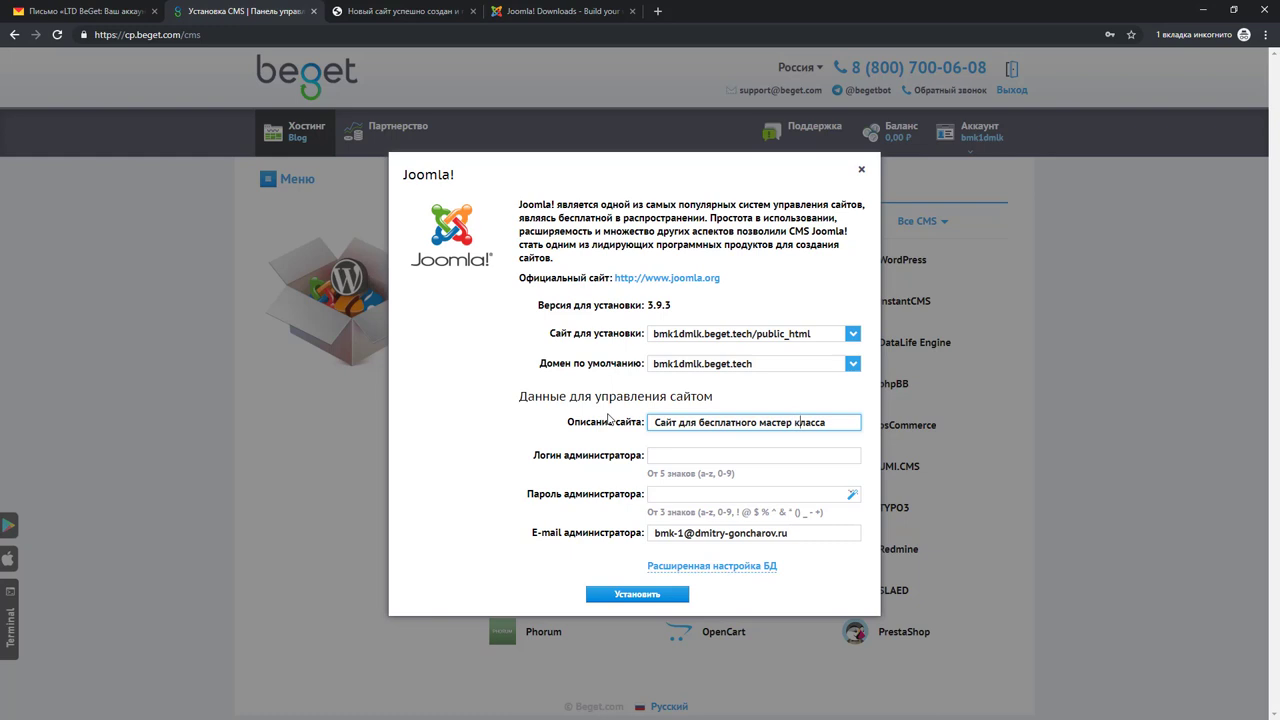
key(Left)
key(BackSpace)
text(-)
Enter the administrator login, generate a random password, and expand the advanced database settings
click(678, 451)
text(gon)
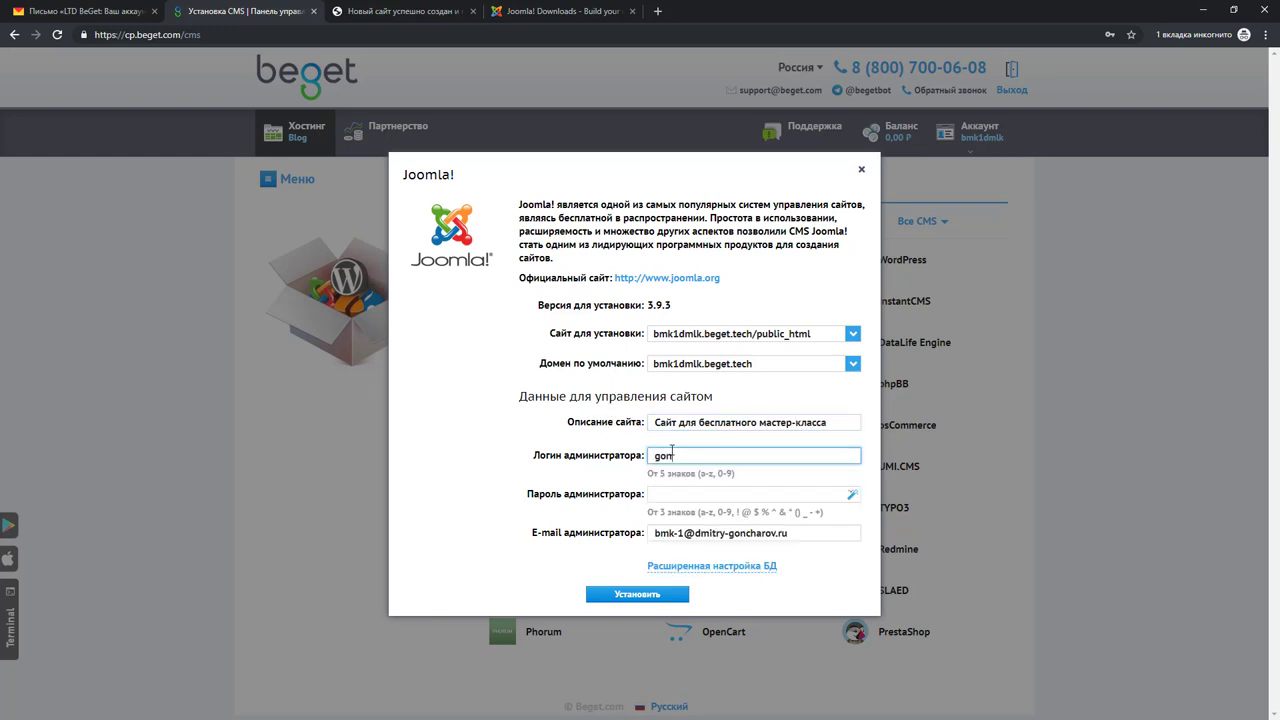
text(charov)
click(852, 495)
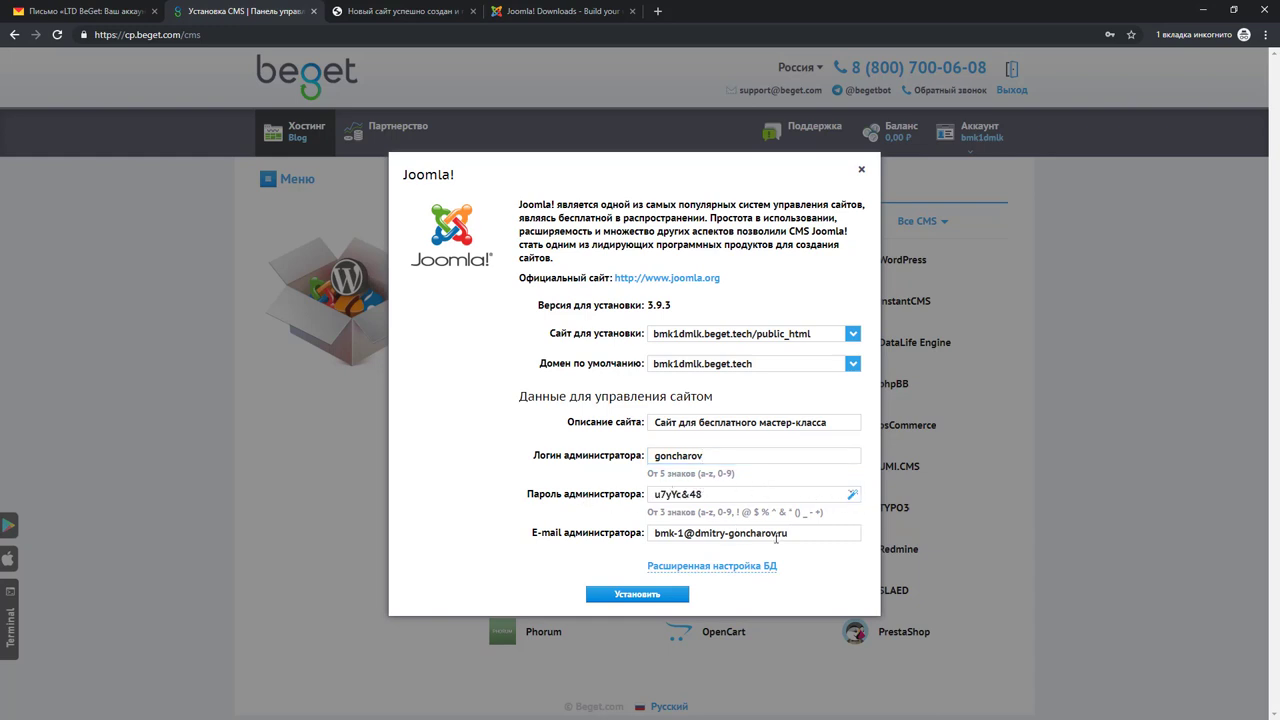
click(708, 566)
Append 'baza' to the database name, generate a database password, and start installing Joomla 3.9.3
click(715, 550)
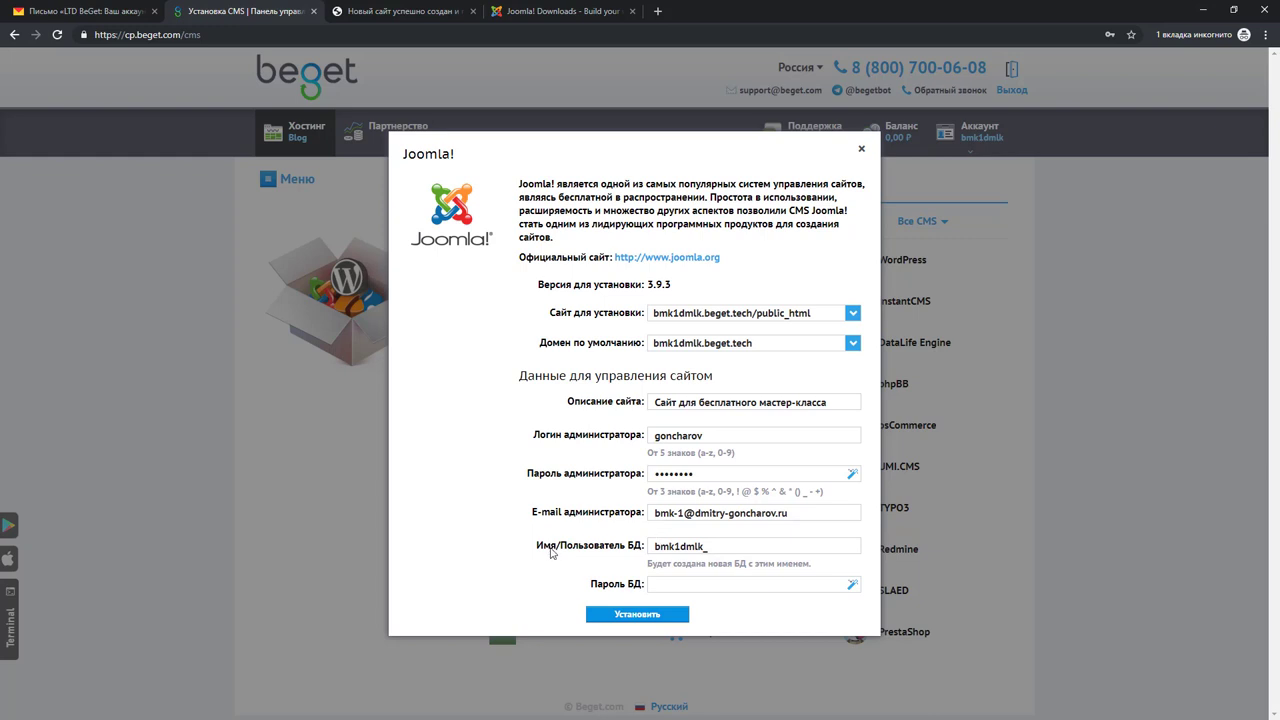
click(729, 549)
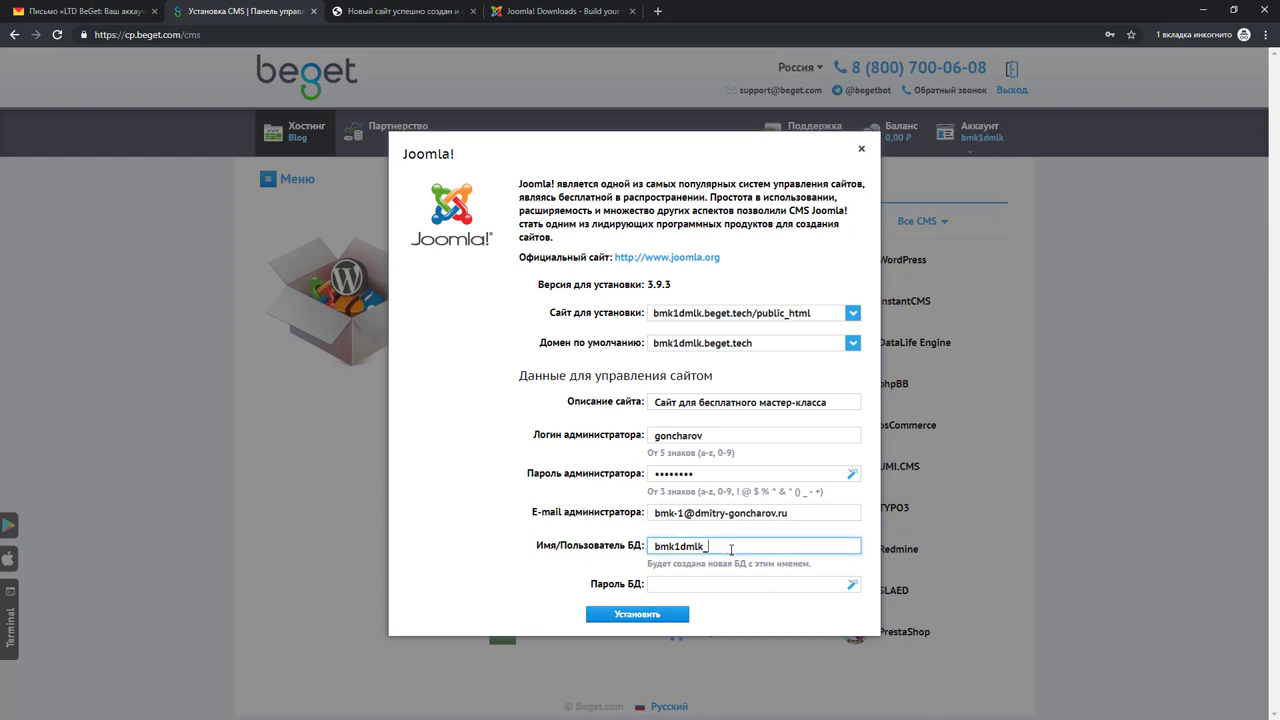
text(baza)
click(712, 585)
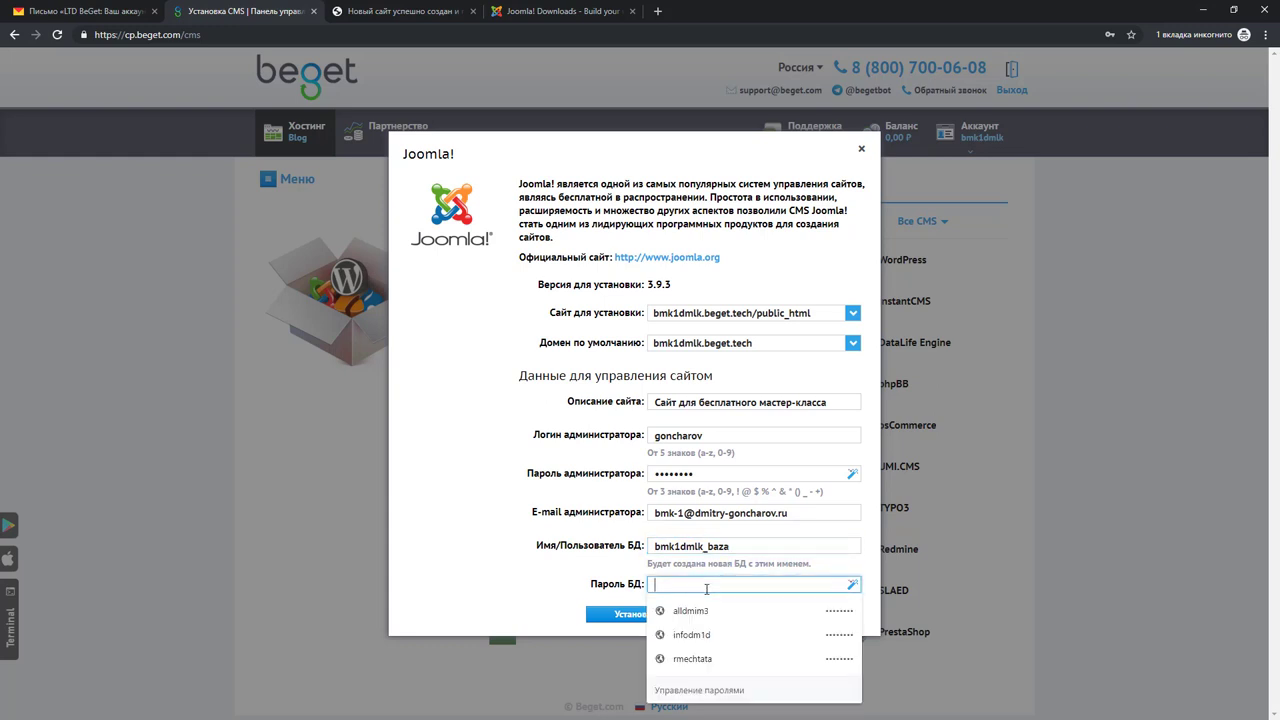
click(852, 586)
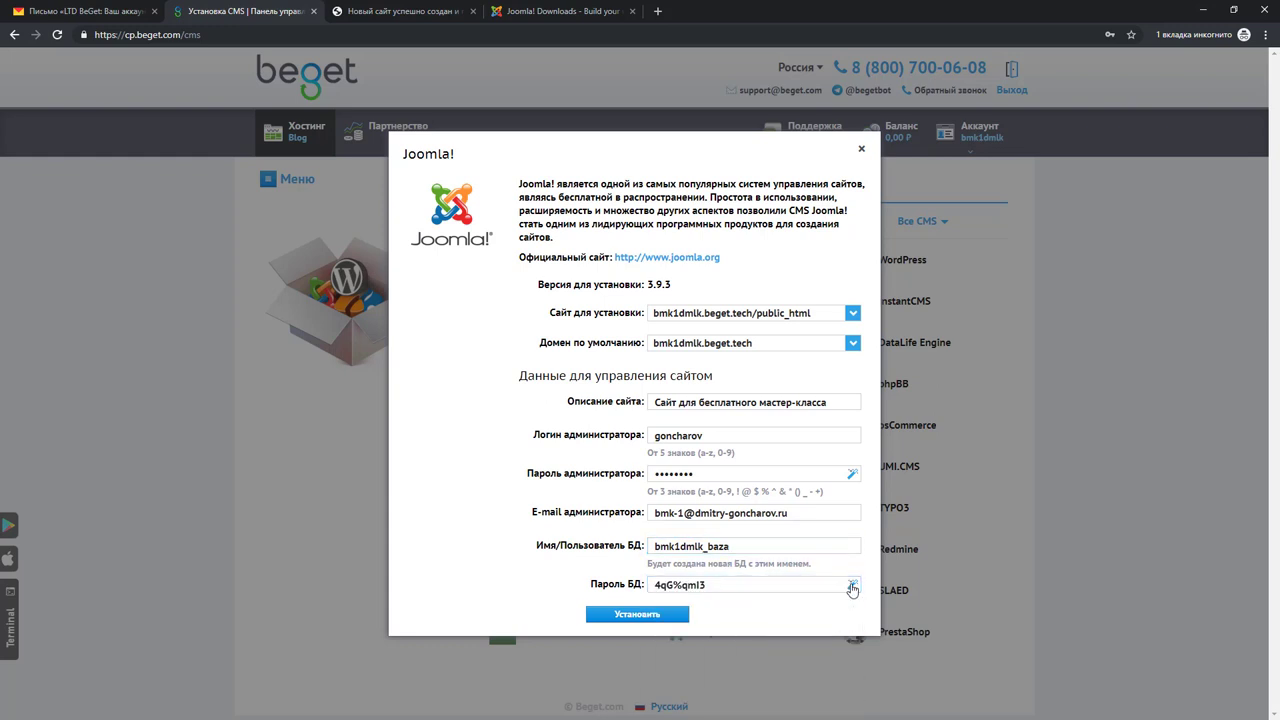
click(640, 616)
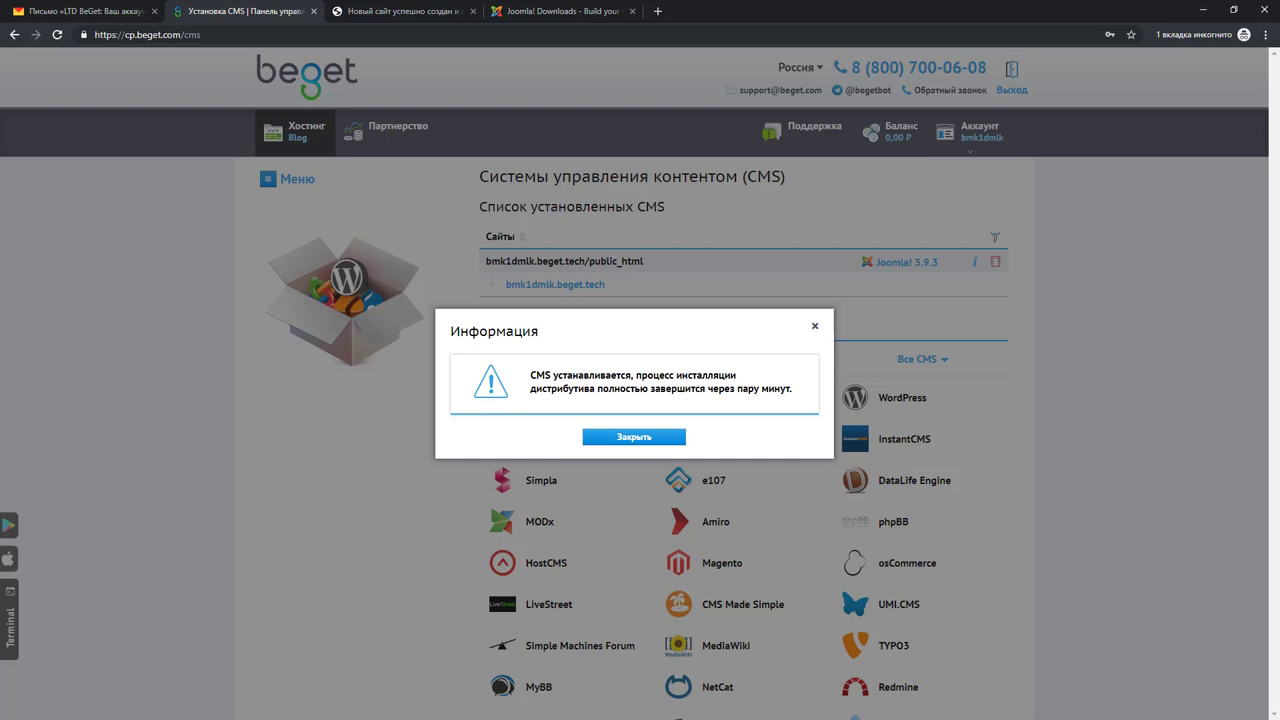
Check the new site's address in its tab, then return to the Beget hosting dashboard
key(ctrl+Tab)
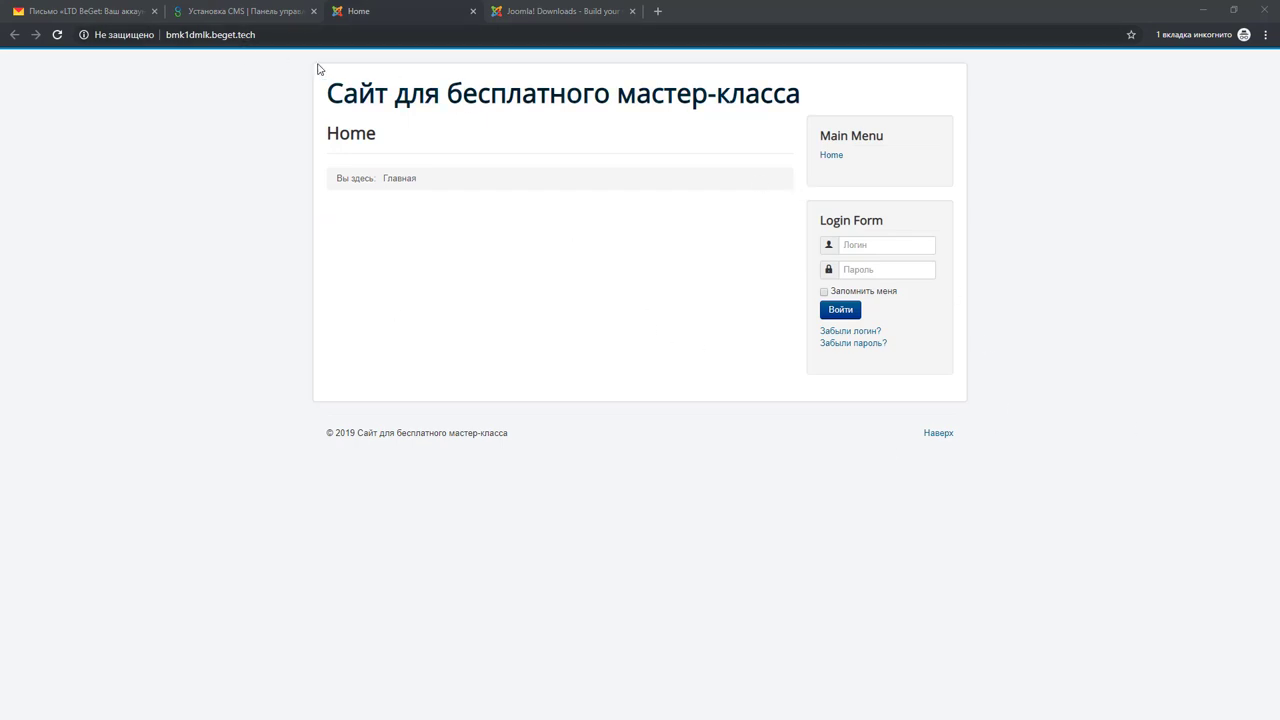
click(276, 35)
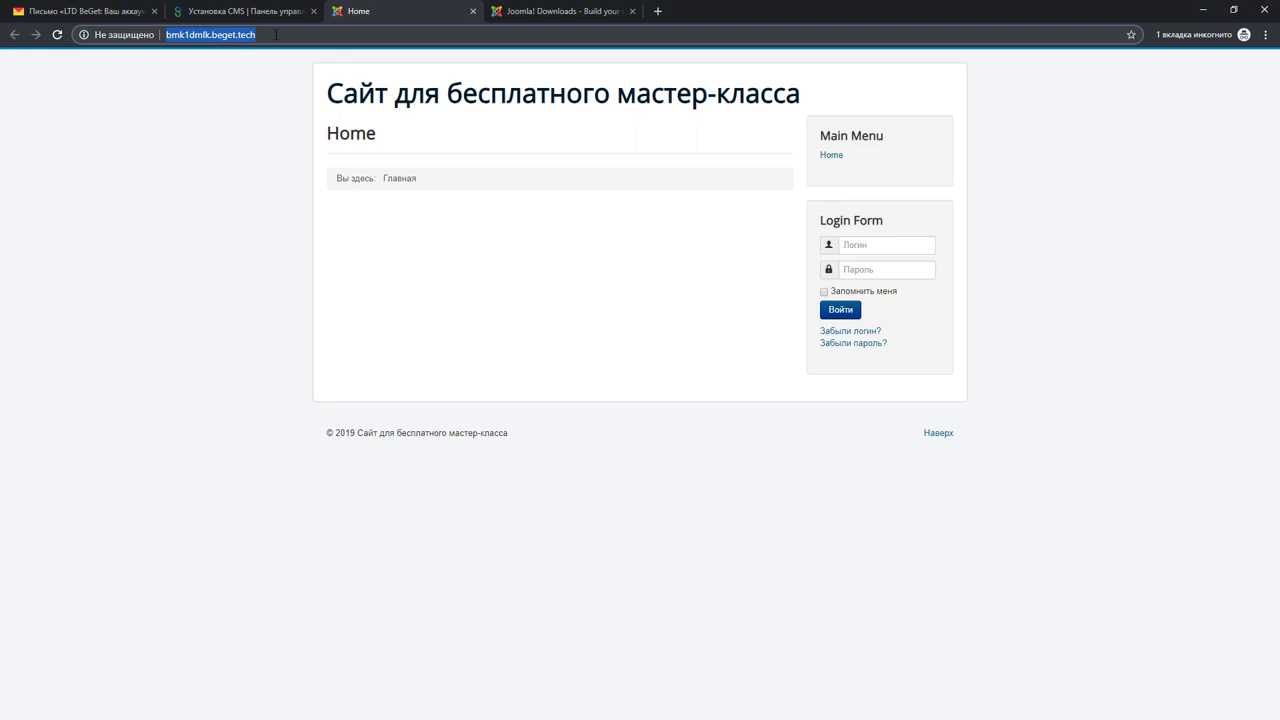
key(End)
drag(166, 35, 269, 28)
click(265, 37)
click(264, 14)
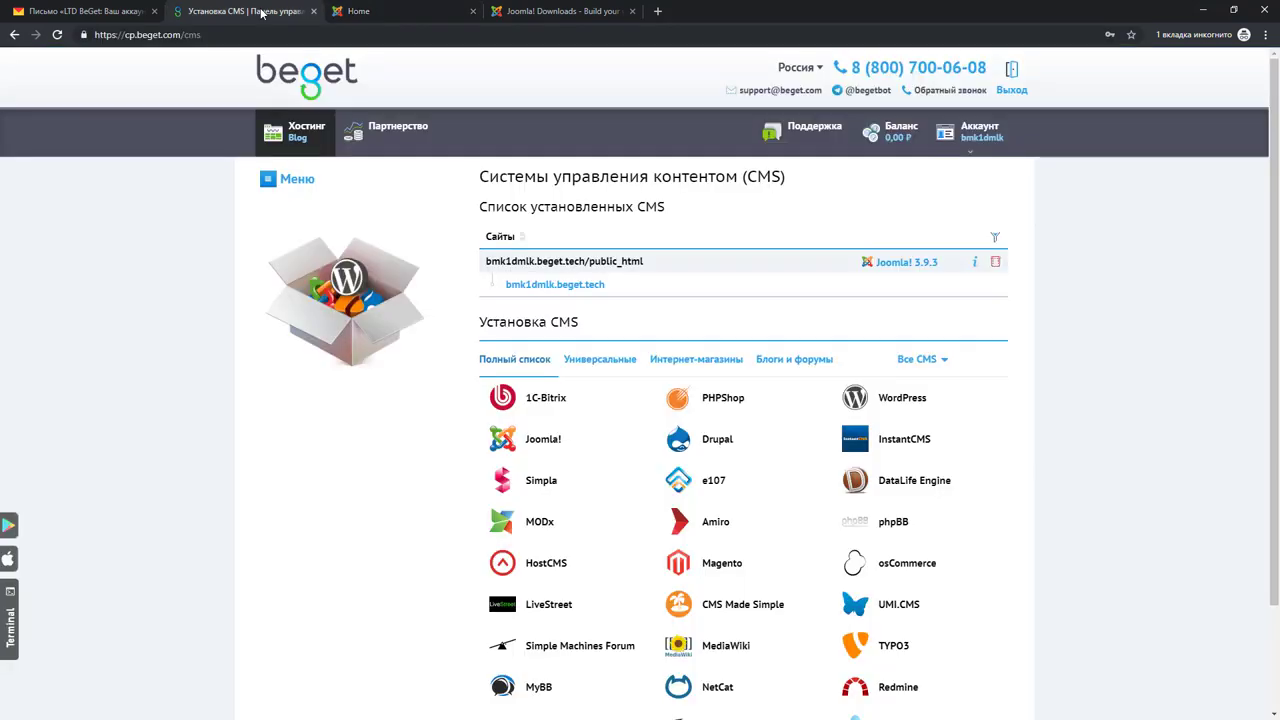
click(296, 134)
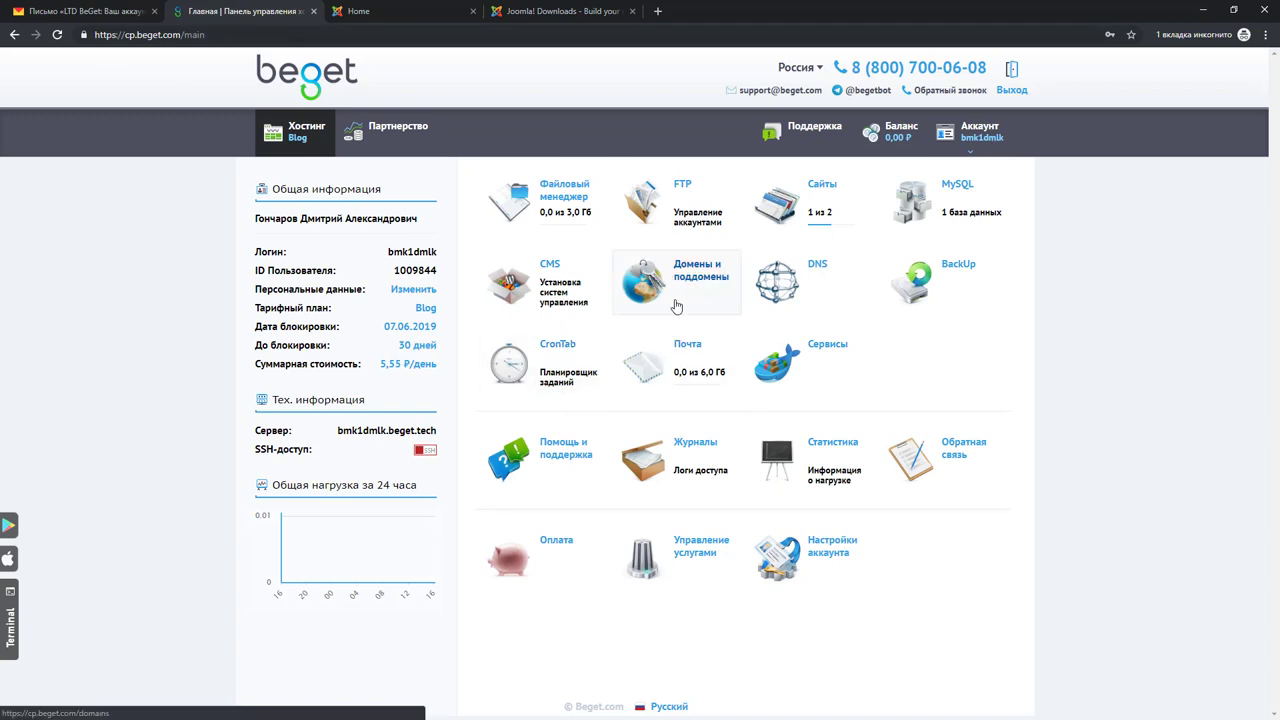
Open the site's domain from Beget domain management and close the duplicate site and Joomla Downloads tabs
click(684, 289)
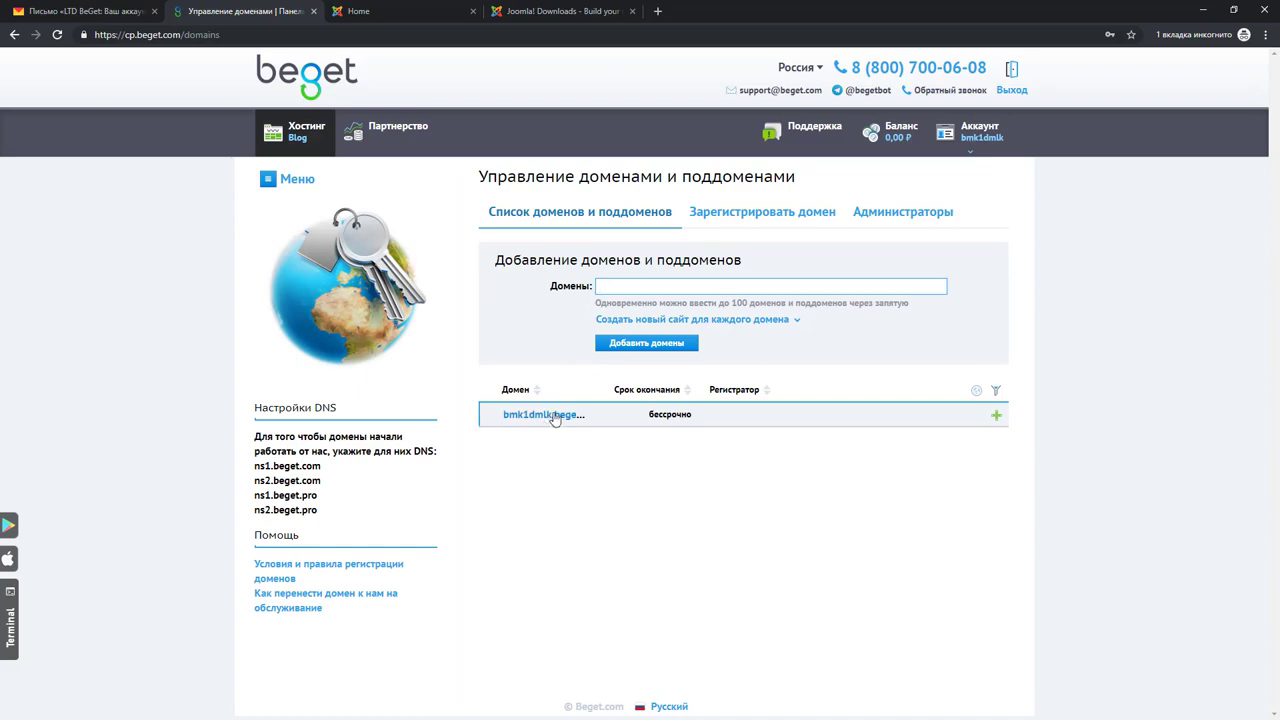
click(546, 418)
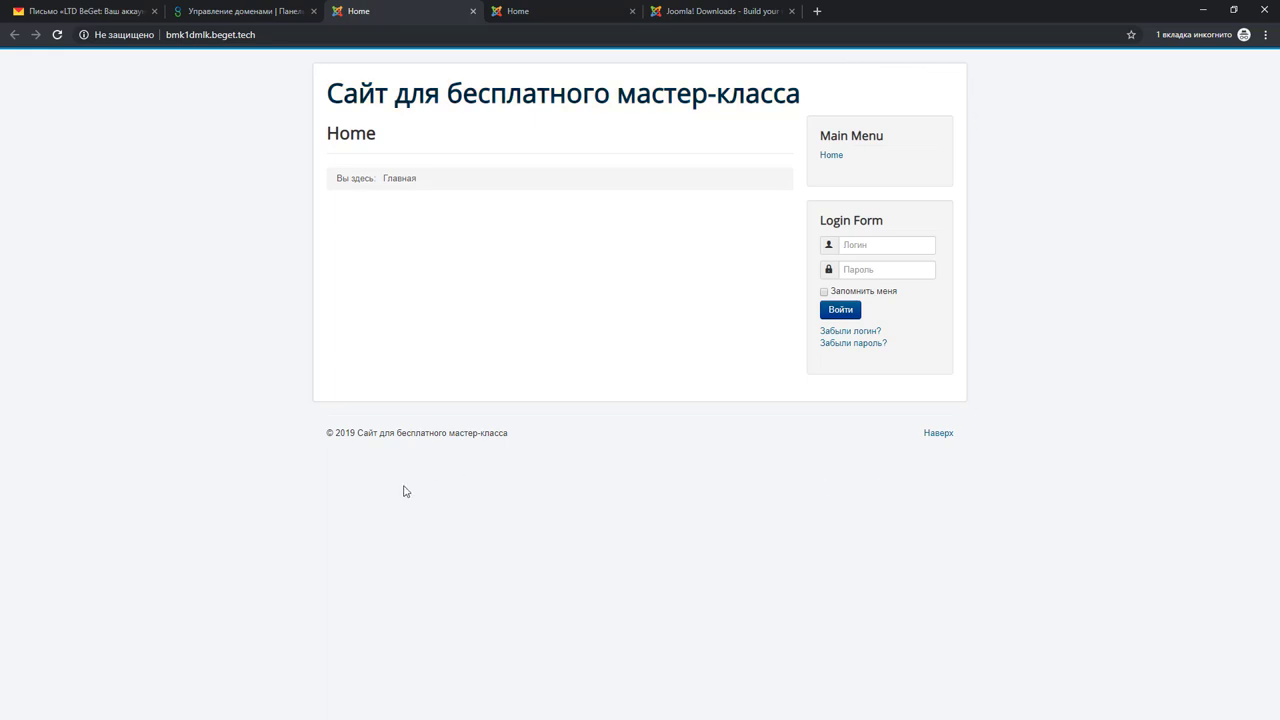
click(531, 12)
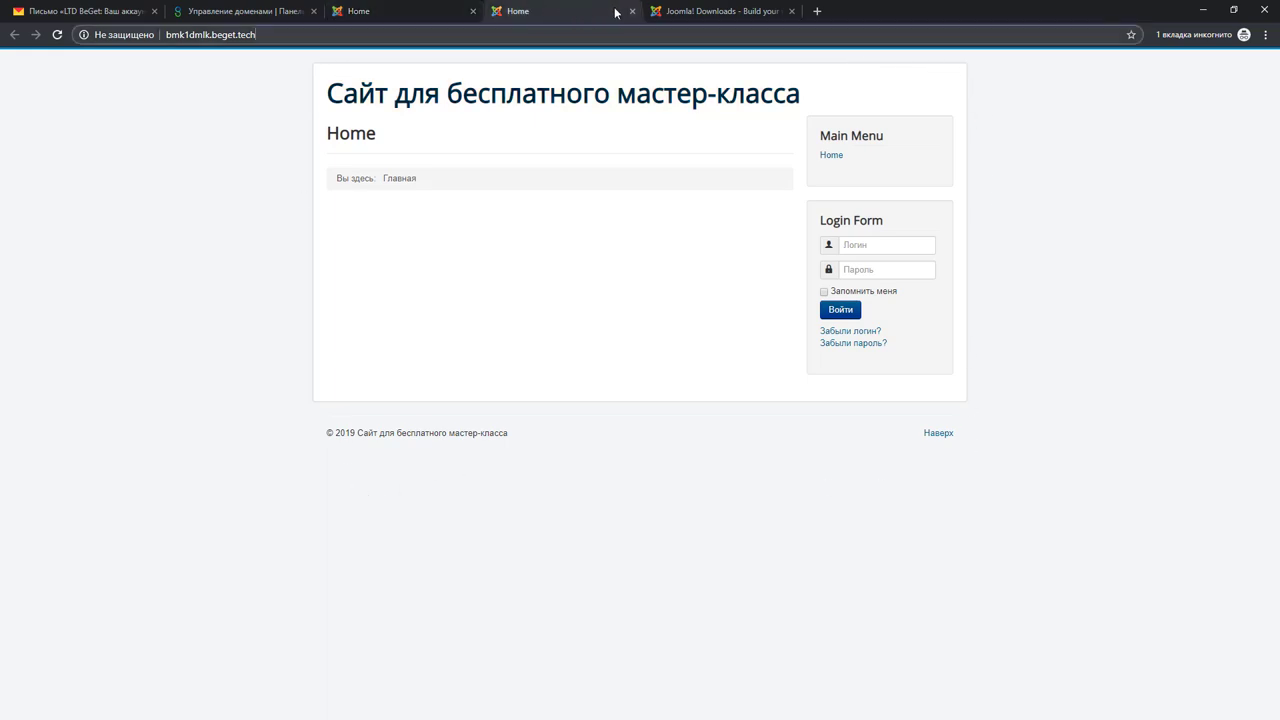
click(632, 12)
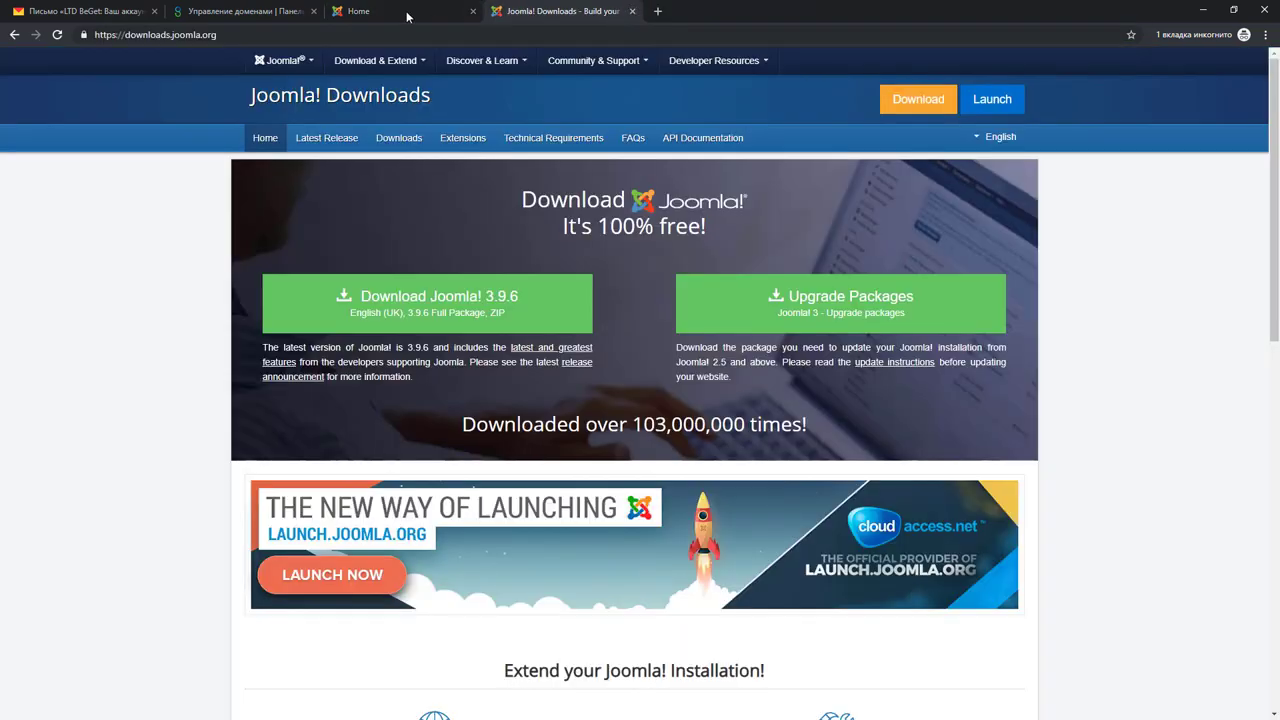
click(632, 12)
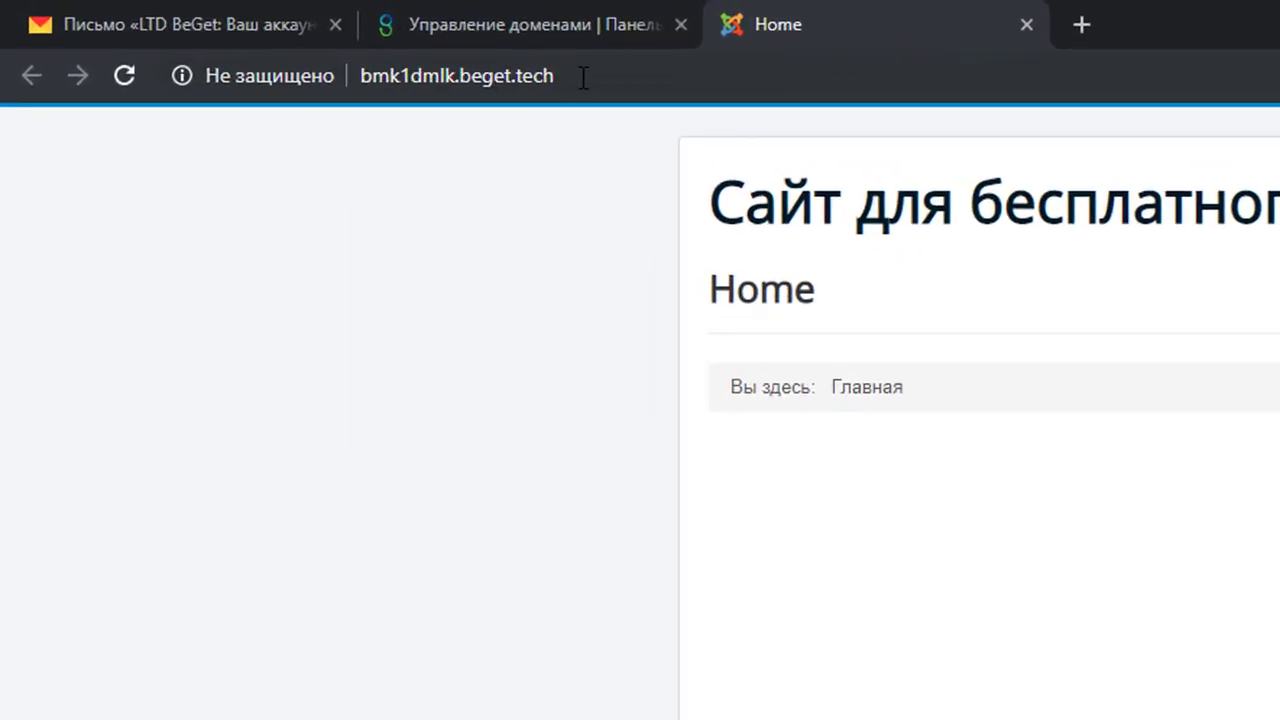
Append /administrator to the site address in the address bar
click(583, 78)
click(573, 77)
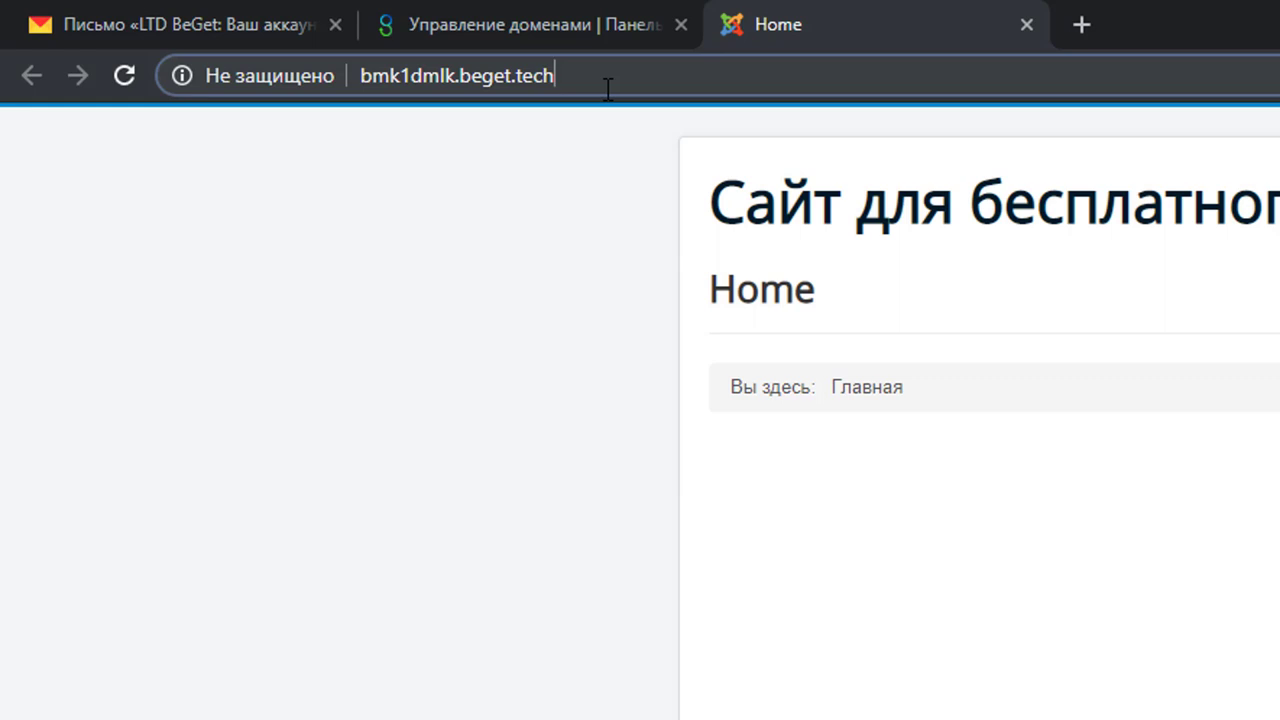
text(/)
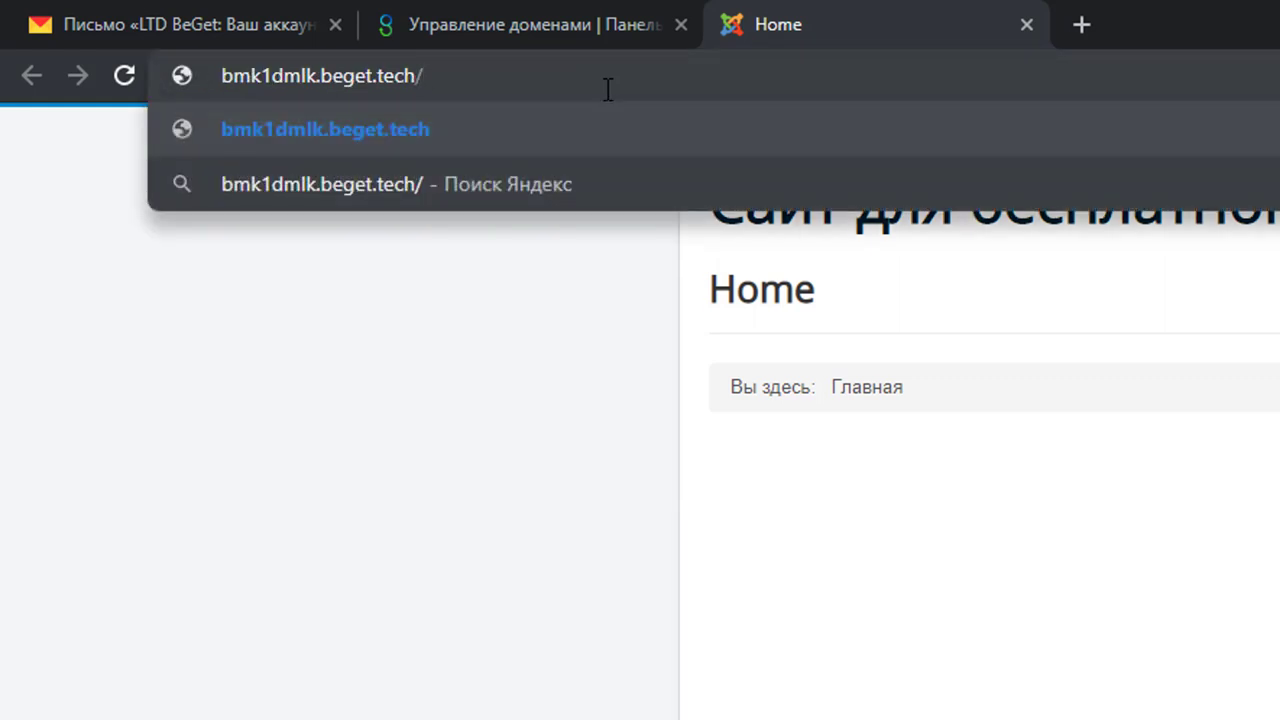
text(admini)
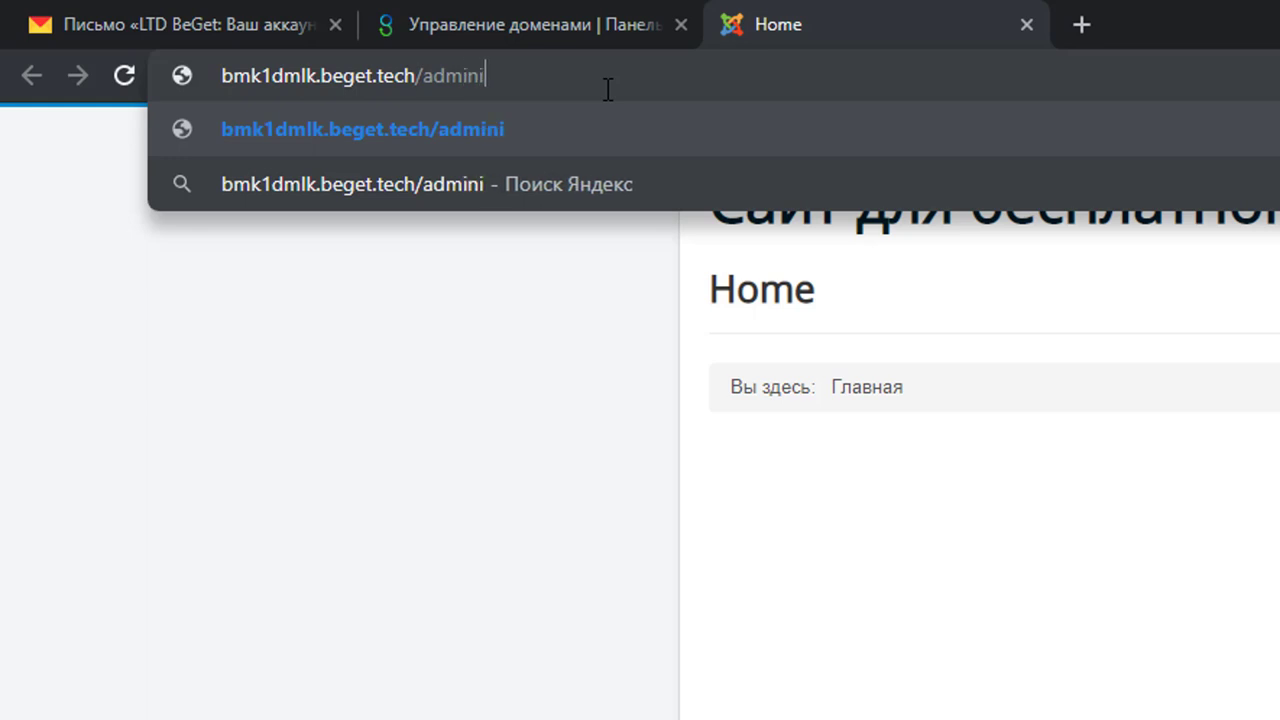
text(strator)
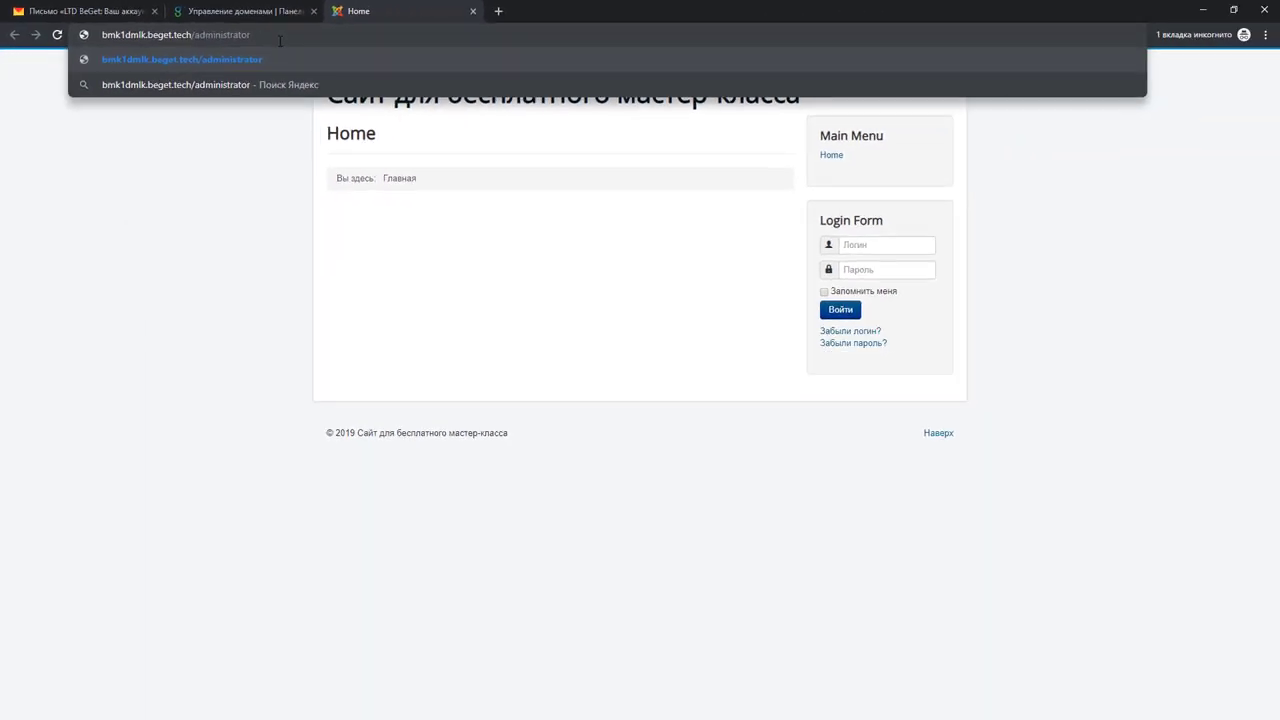
Load the Joomla administrator login page with the username entered, then switch back to the Beget tab
key(Return)
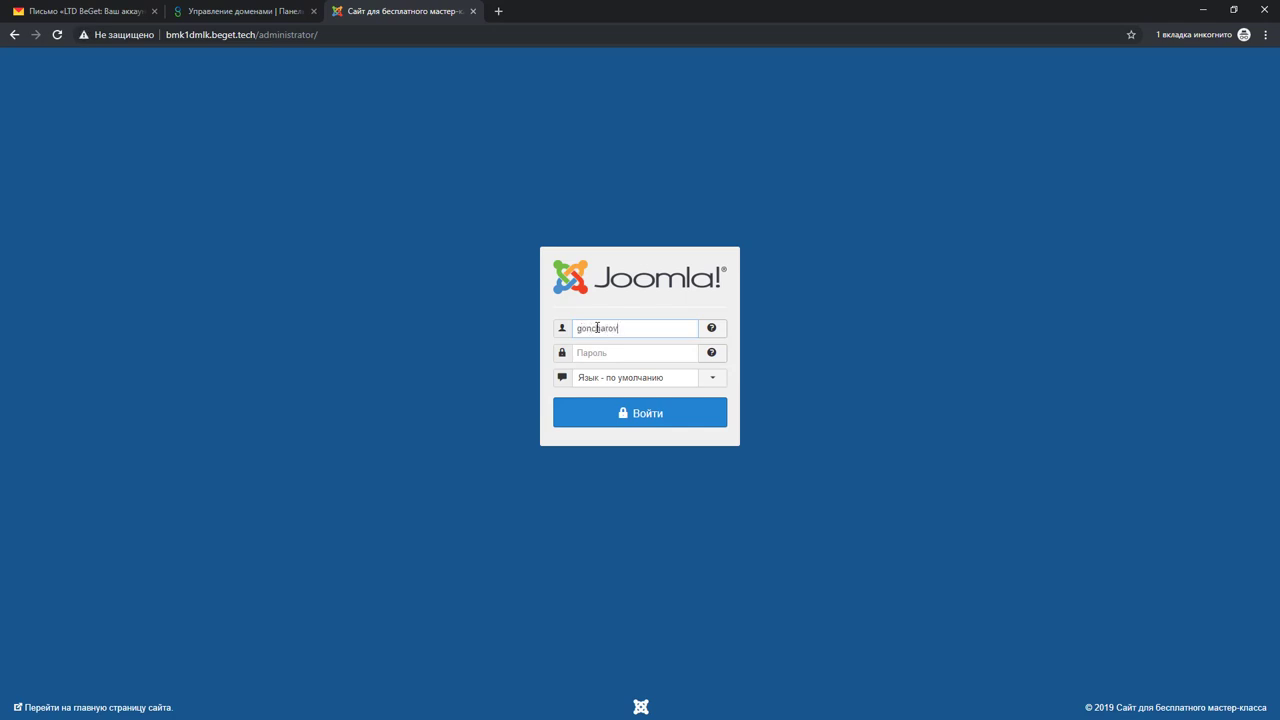
key(Tab)
click(205, 14)
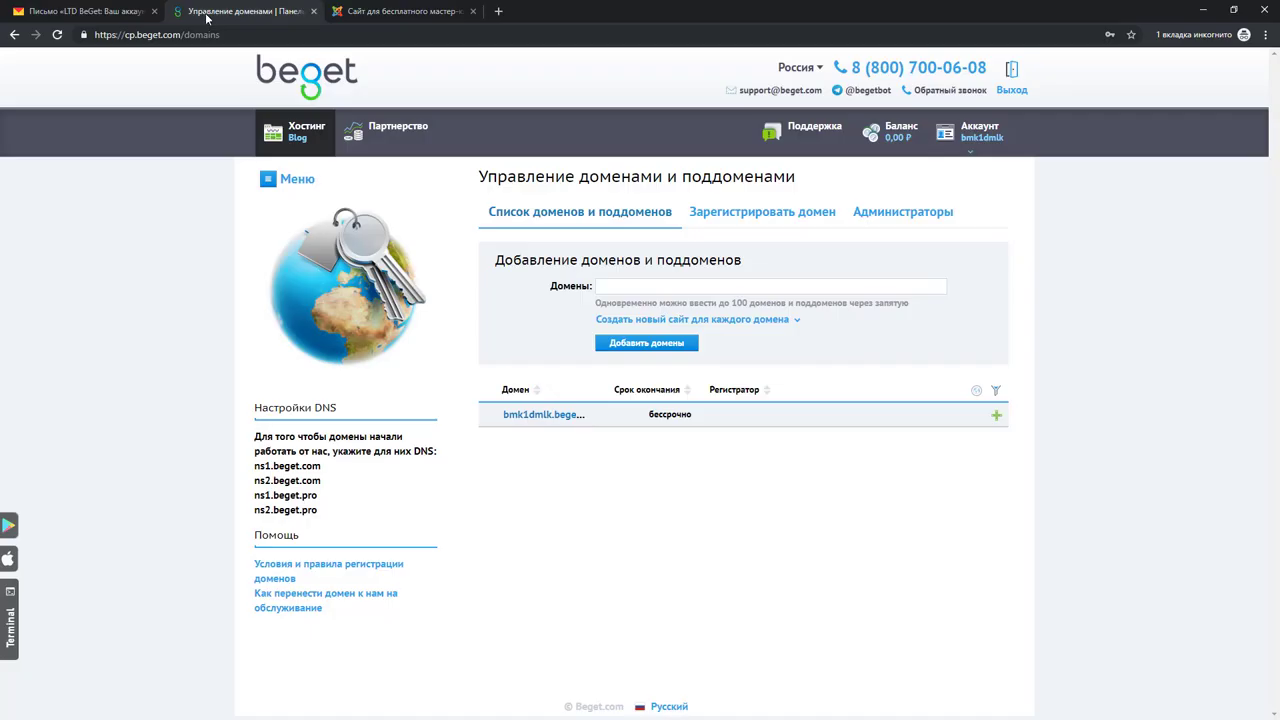
Copy the admin password from the Joomla 3.9.3 details in Beget's CMS section into the login form
click(314, 137)
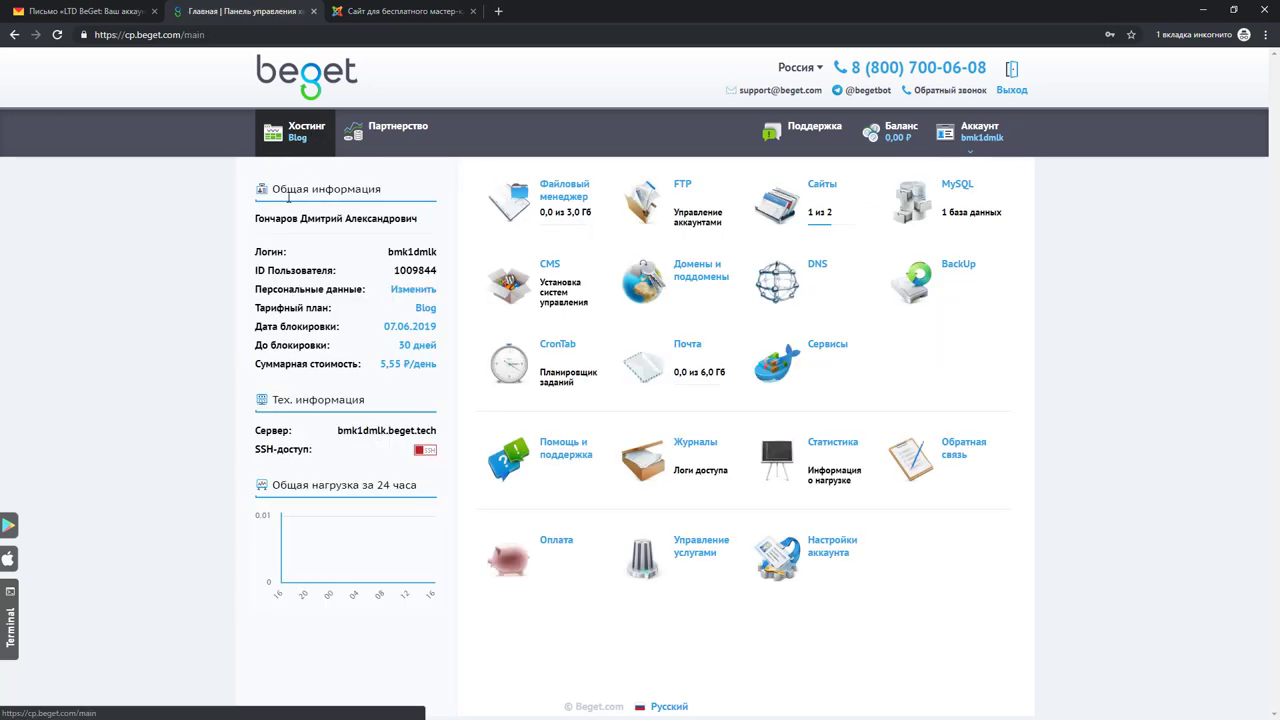
click(560, 289)
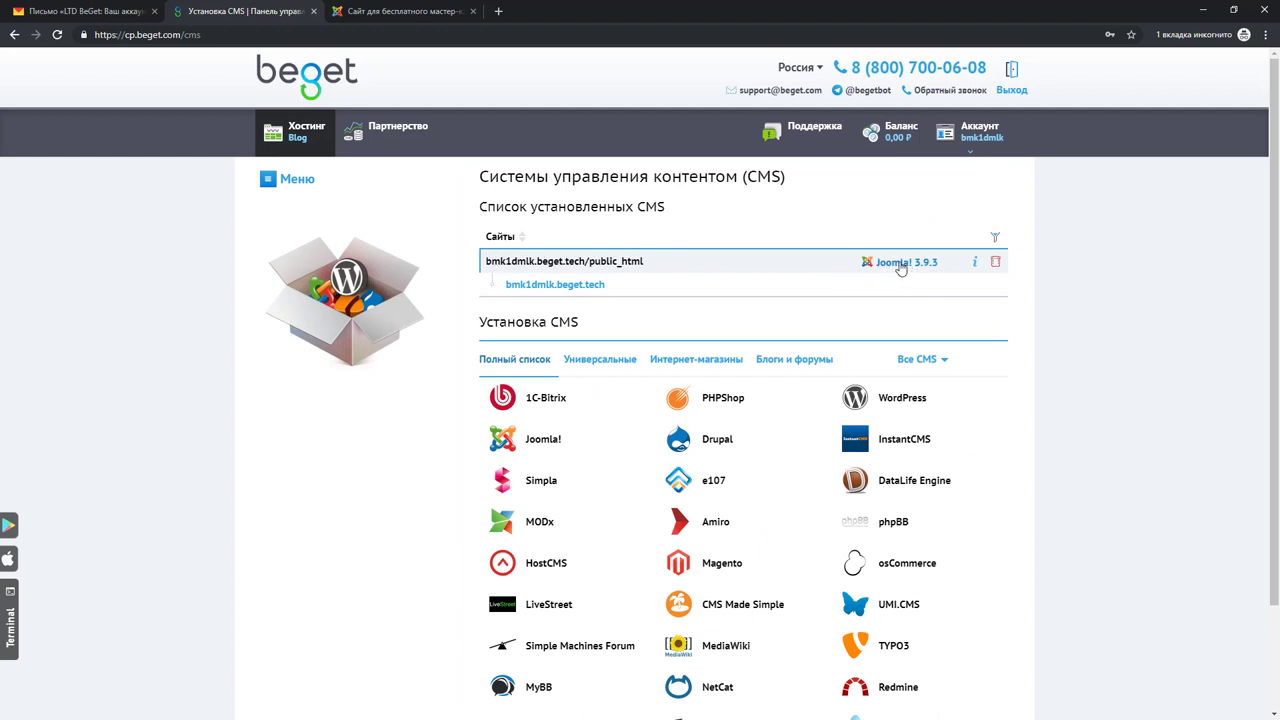
click(976, 264)
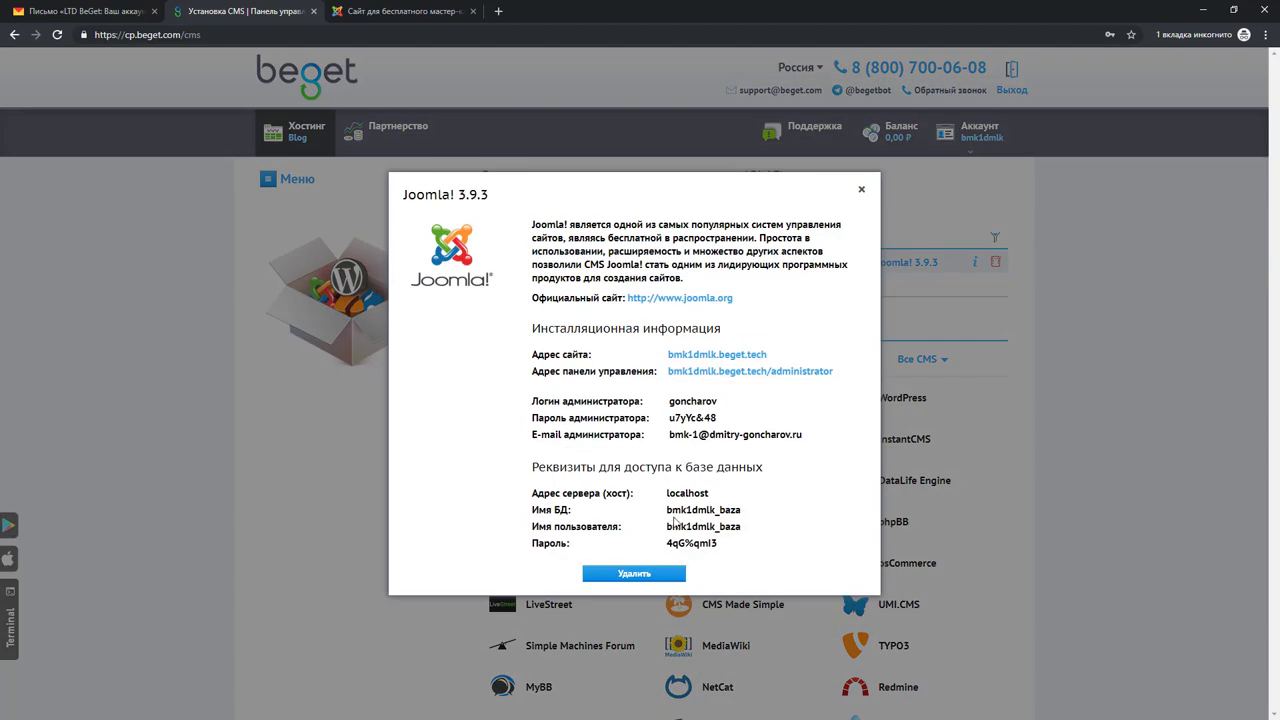
double_click(681, 418)
drag(716, 418, 669, 418)
right_click(681, 418)
click(726, 430)
click(403, 12)
key(ctrl+v)
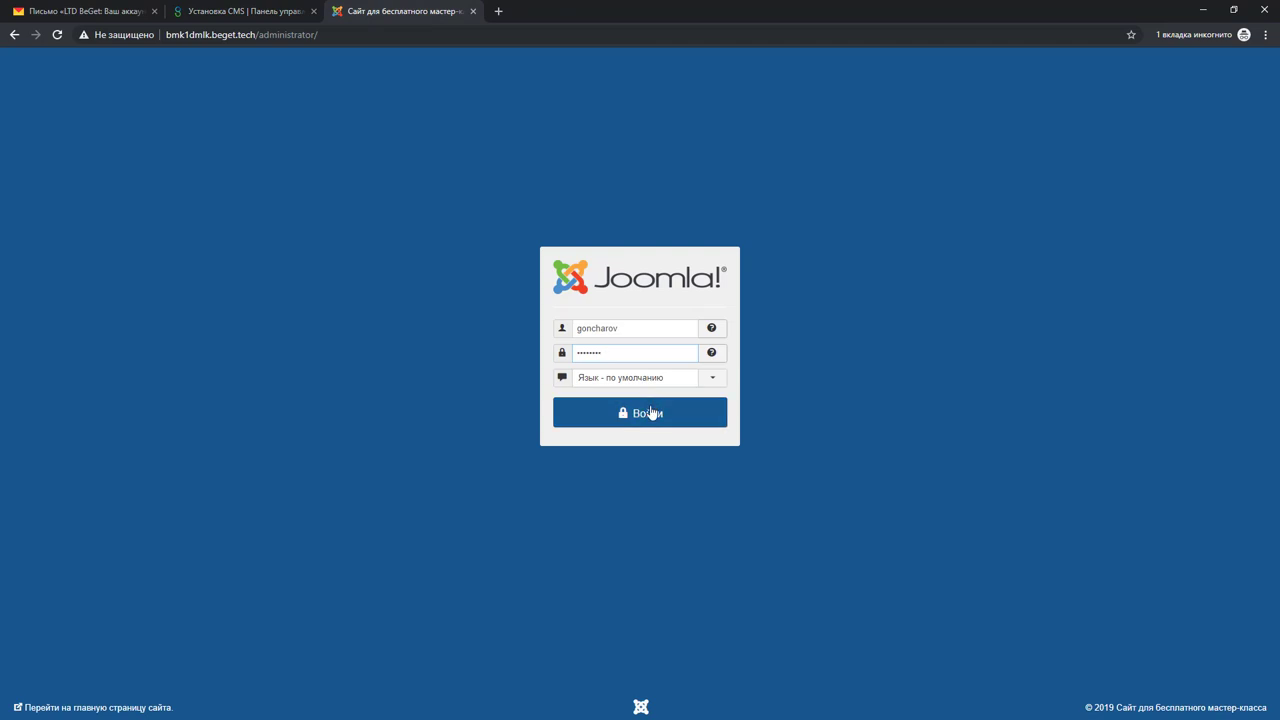
Log in, note the 3.9.6 update notice and installed version 3.9.3, and open the Joomla Update page
click(651, 414)
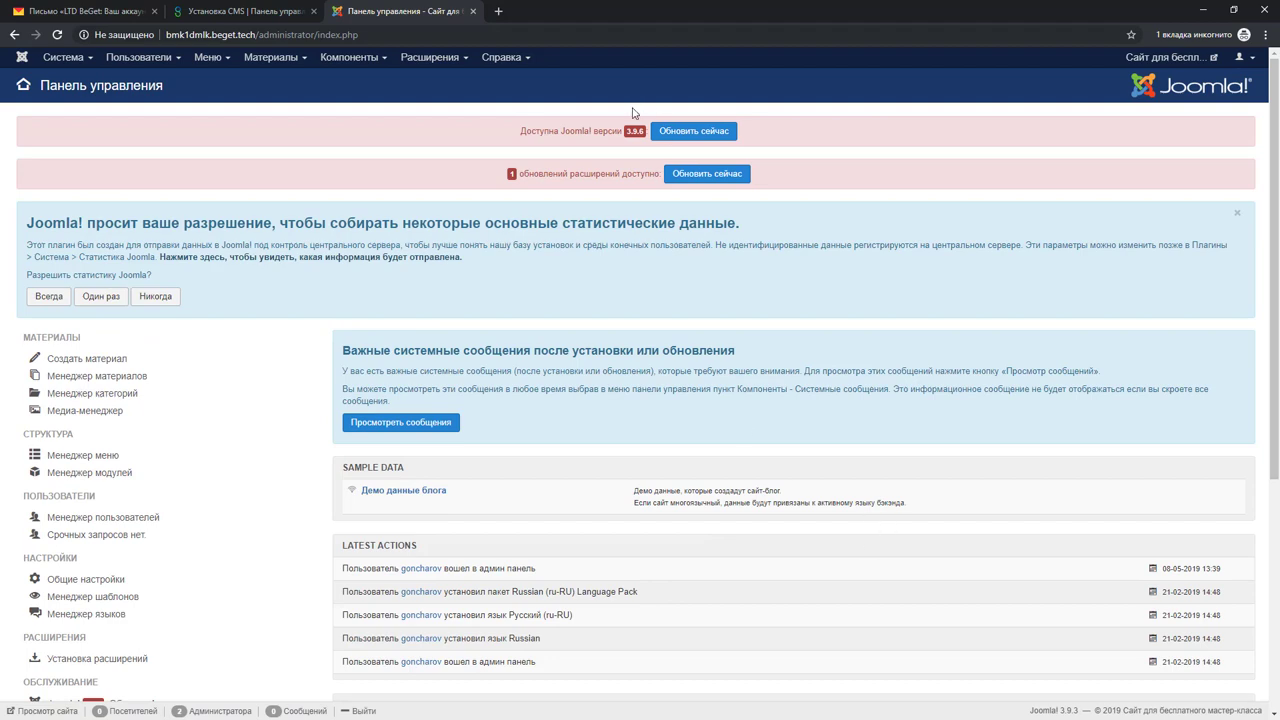
drag(521, 130, 629, 136)
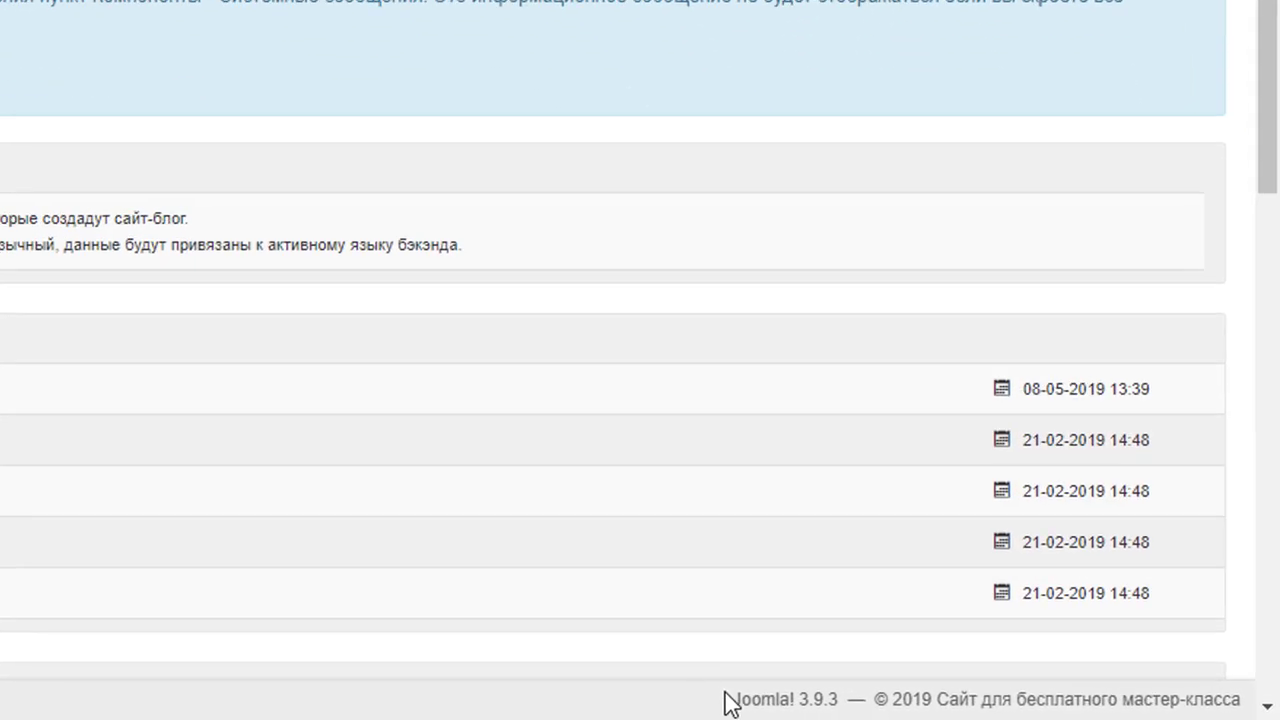
drag(731, 700, 843, 703)
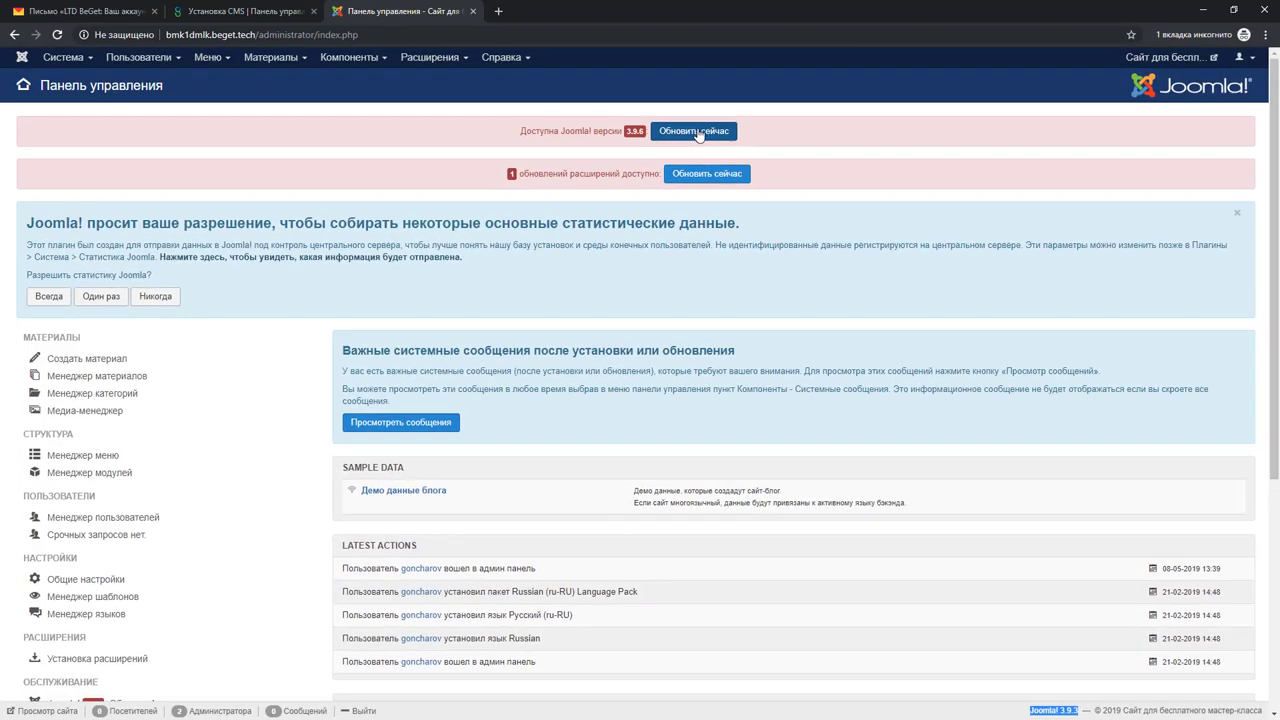
click(700, 134)
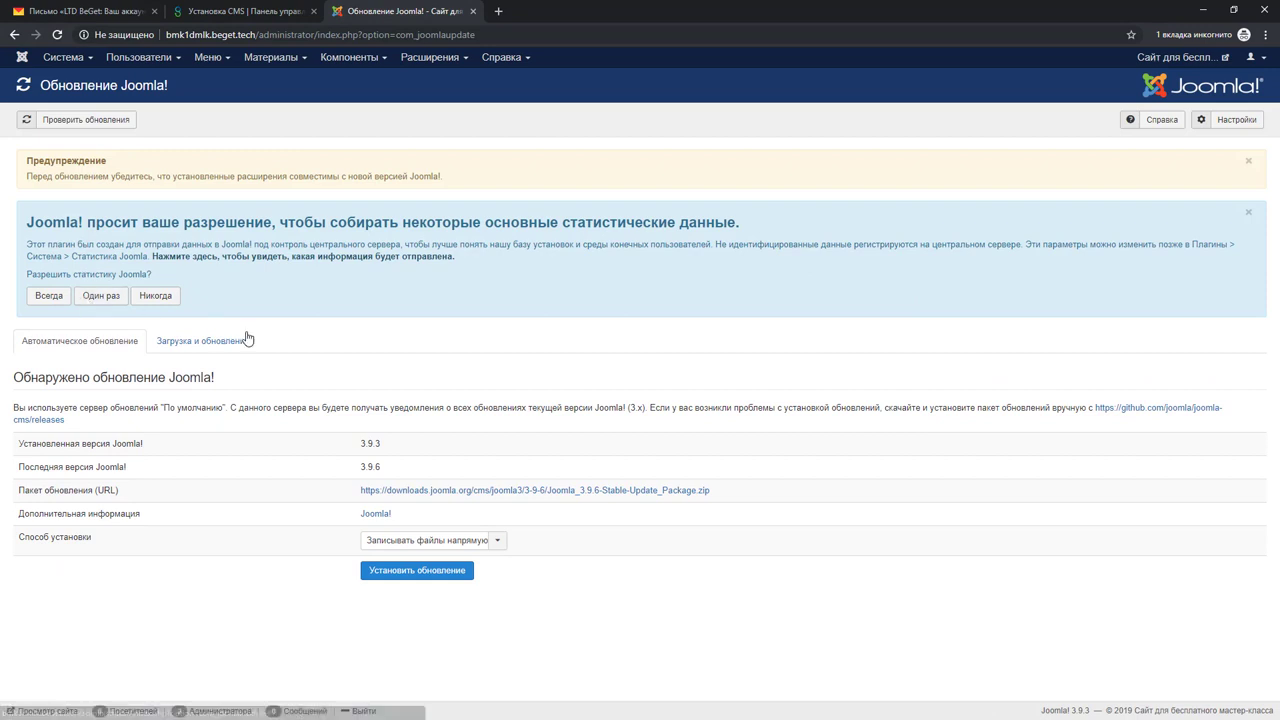
Install the Joomla 3.9.6 update, then dismiss the statistics-permission notice
click(405, 577)
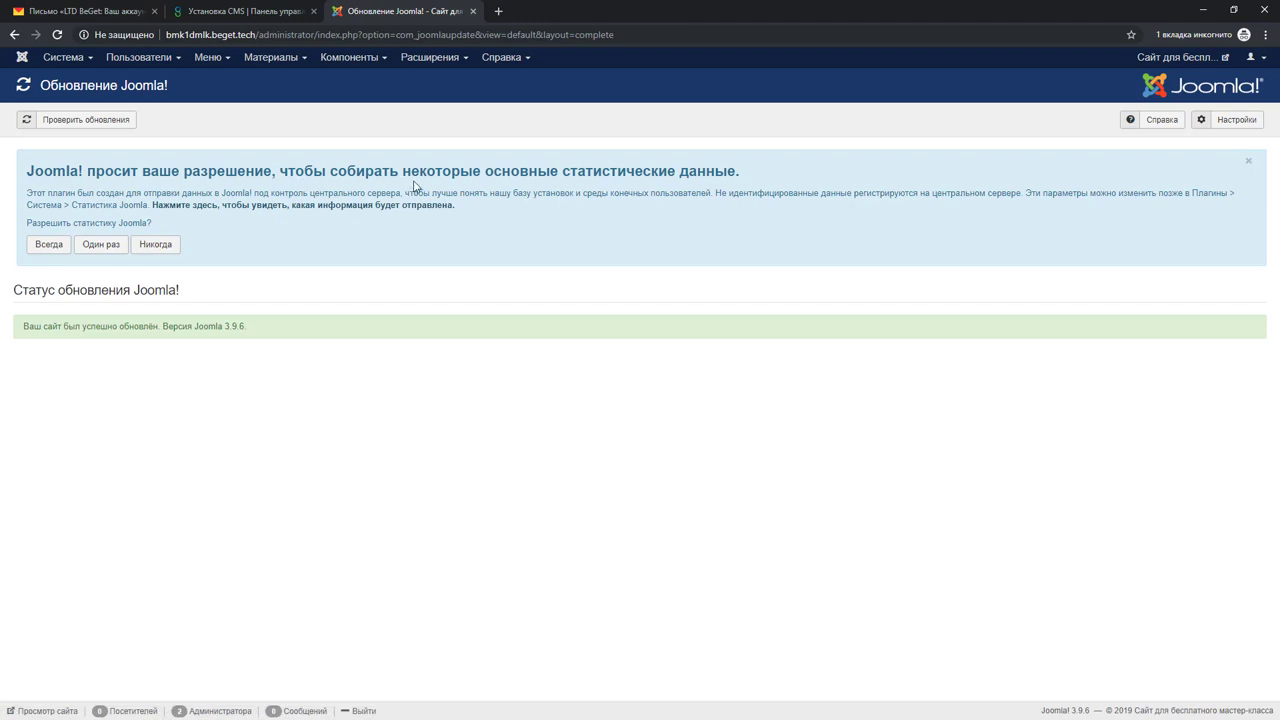
click(49, 246)
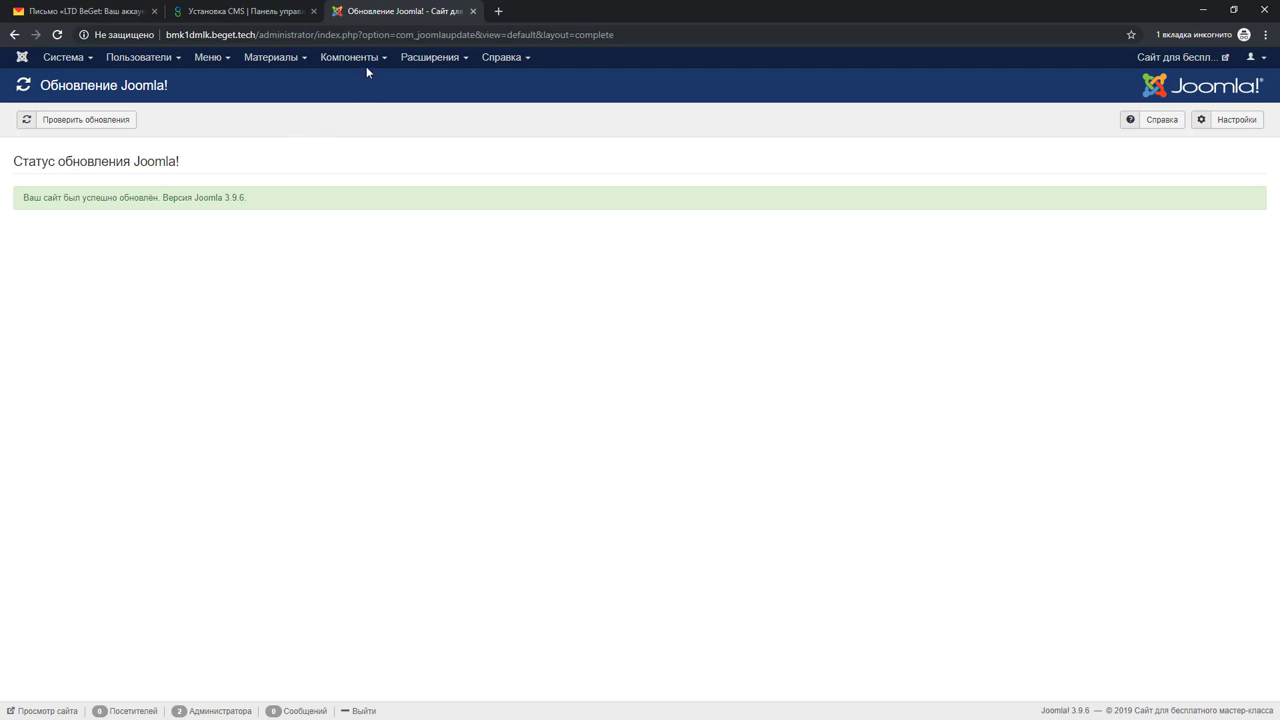
Open Extensions: Install, look at the Folder and URL options, and return to Upload Package File
mouse_move(433, 63)
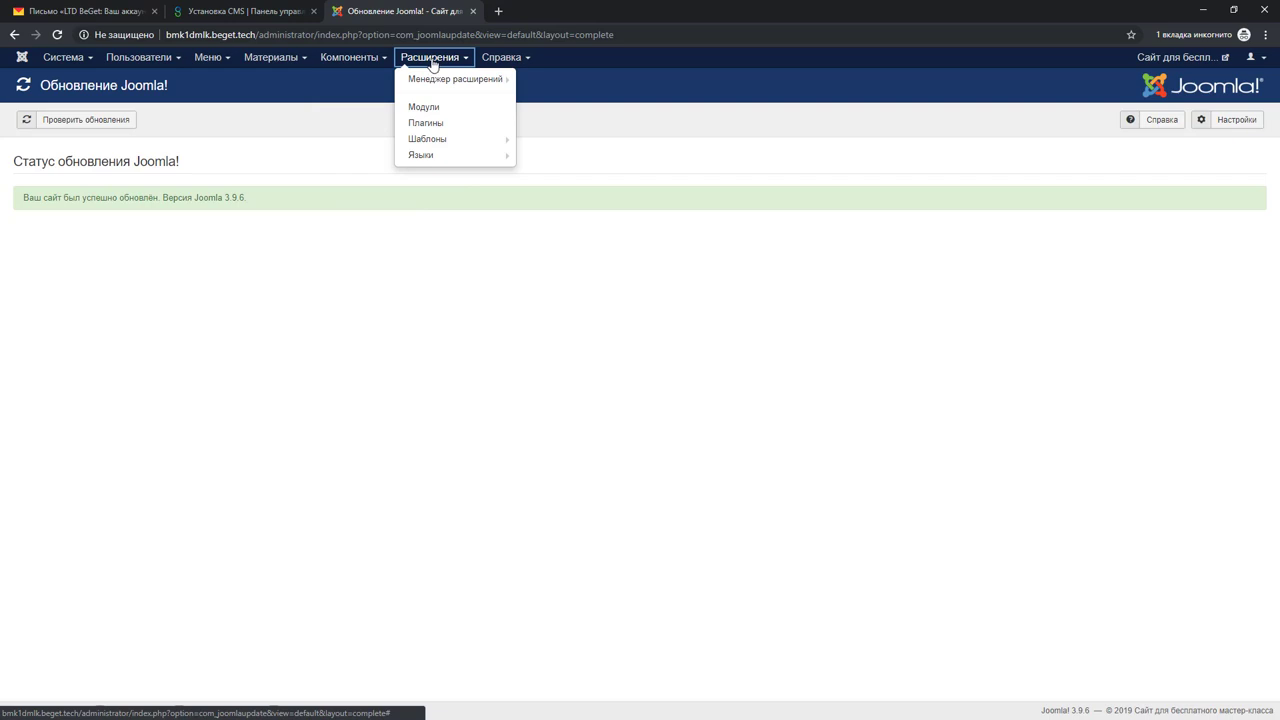
mouse_move(430, 85)
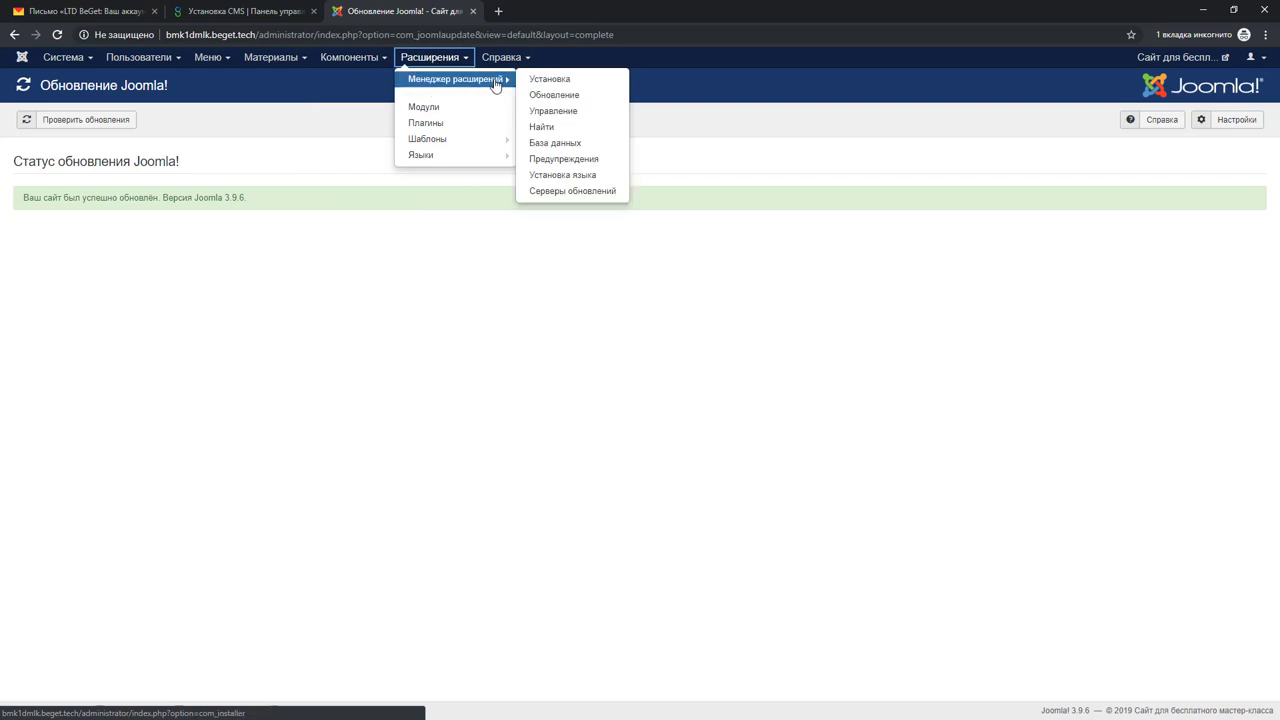
click(578, 84)
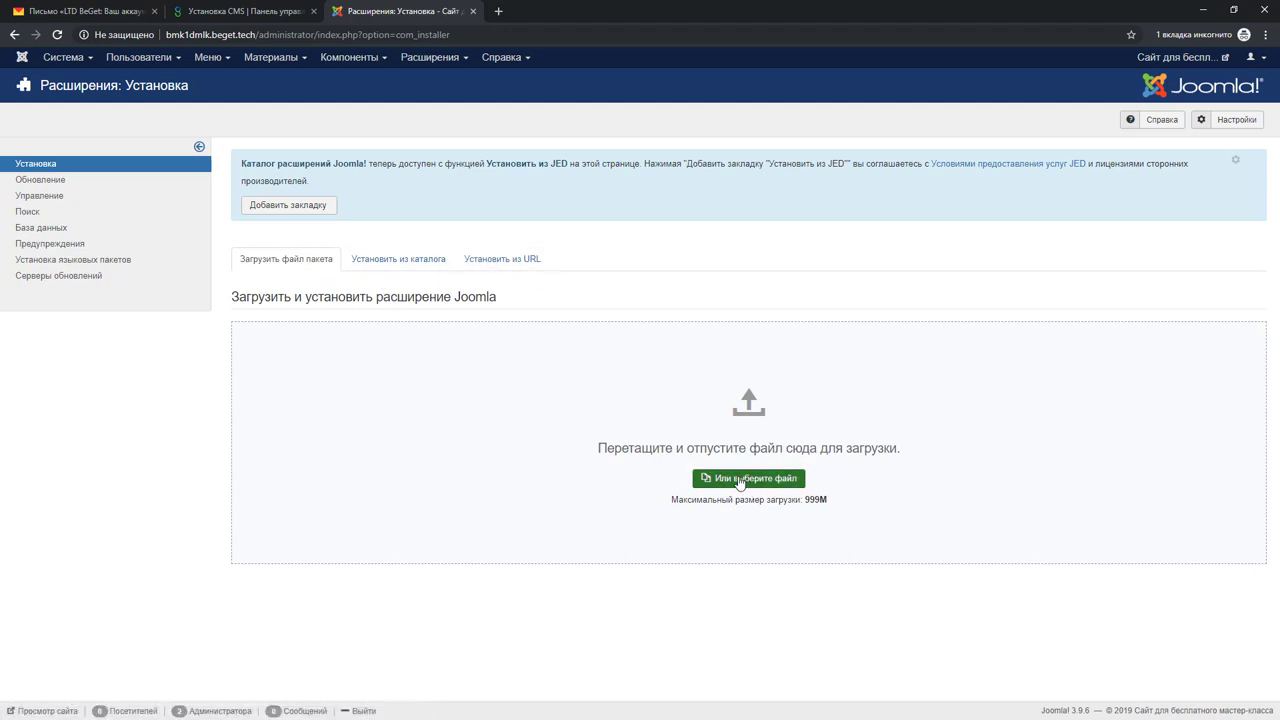
click(390, 260)
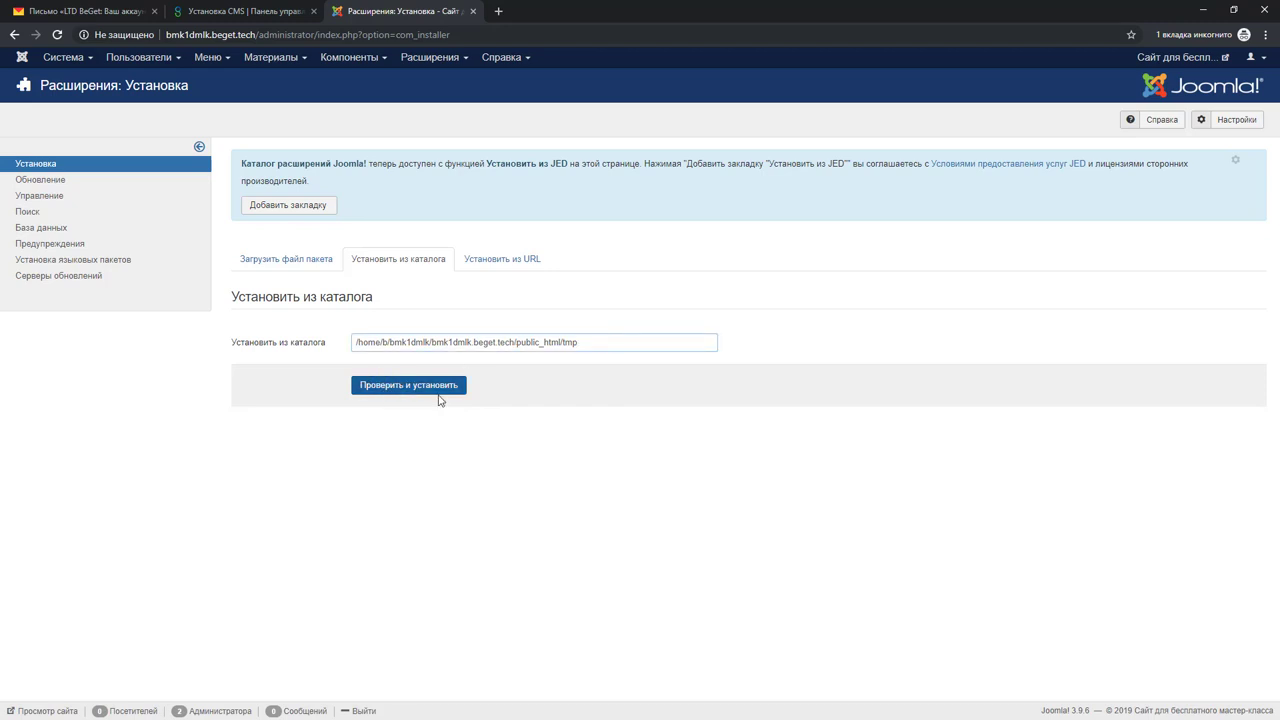
click(503, 258)
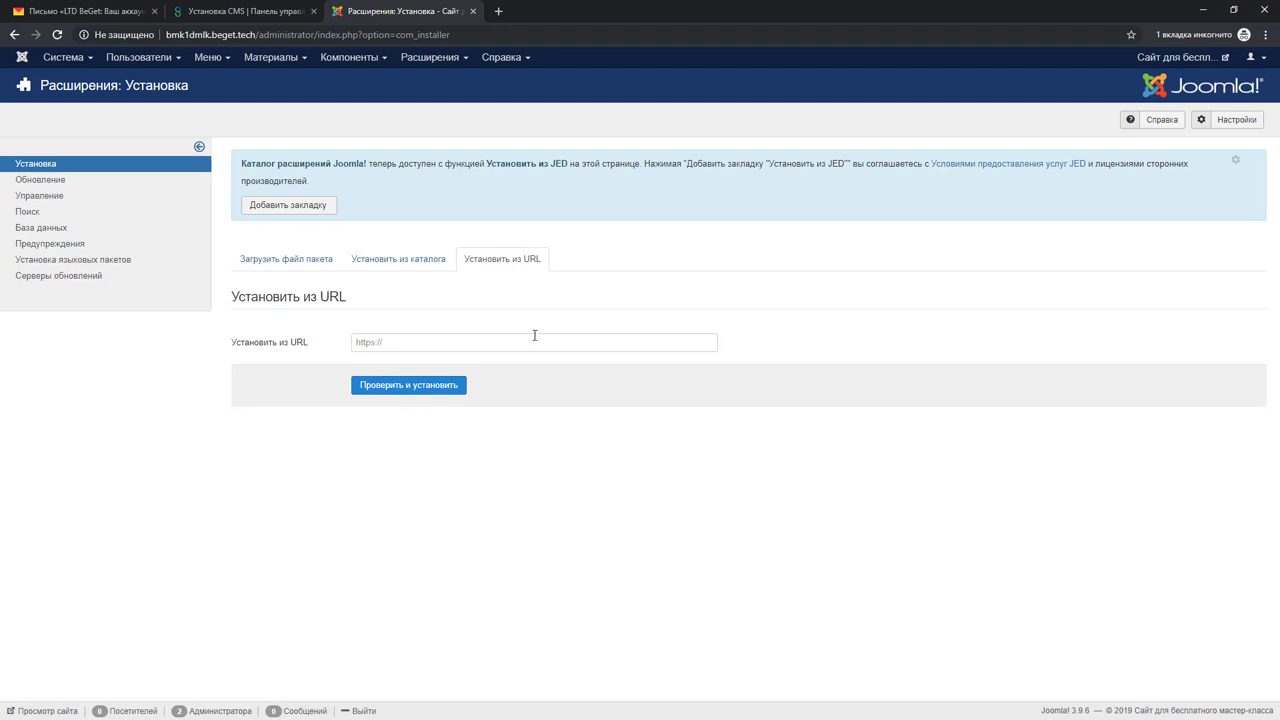
click(412, 262)
click(298, 263)
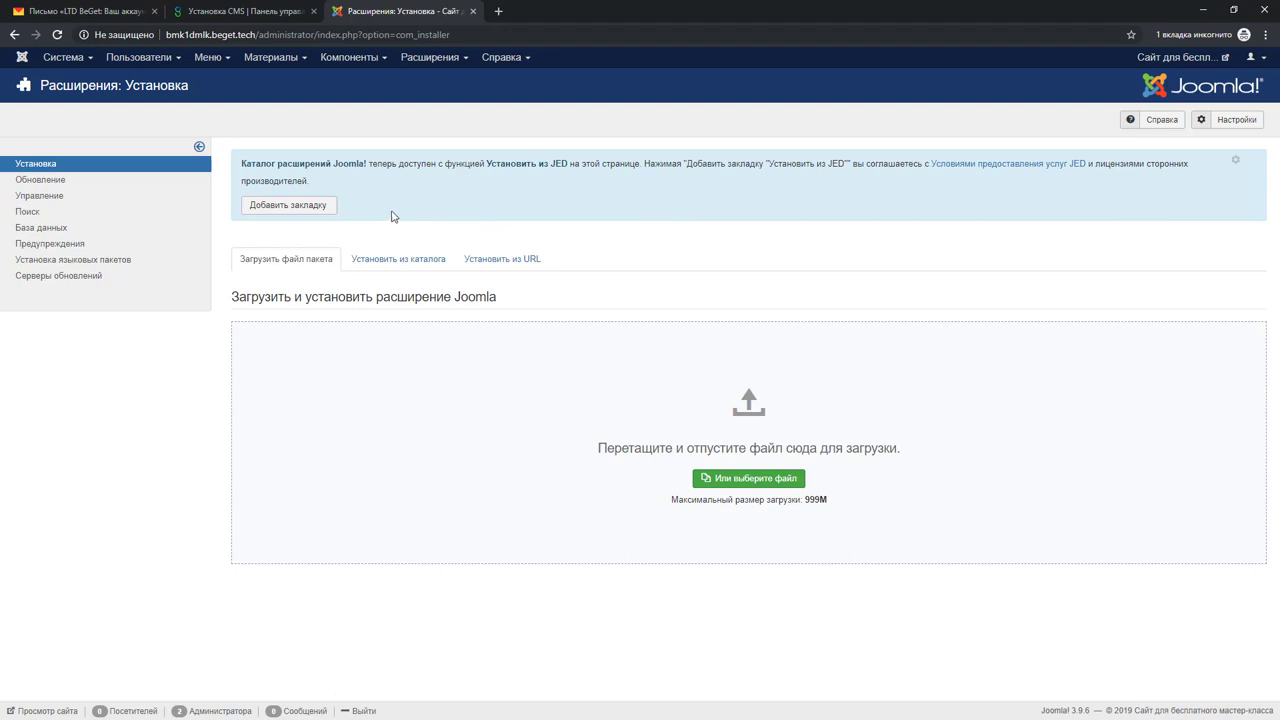
Add the Install from JED tab to the extension installer
click(288, 205)
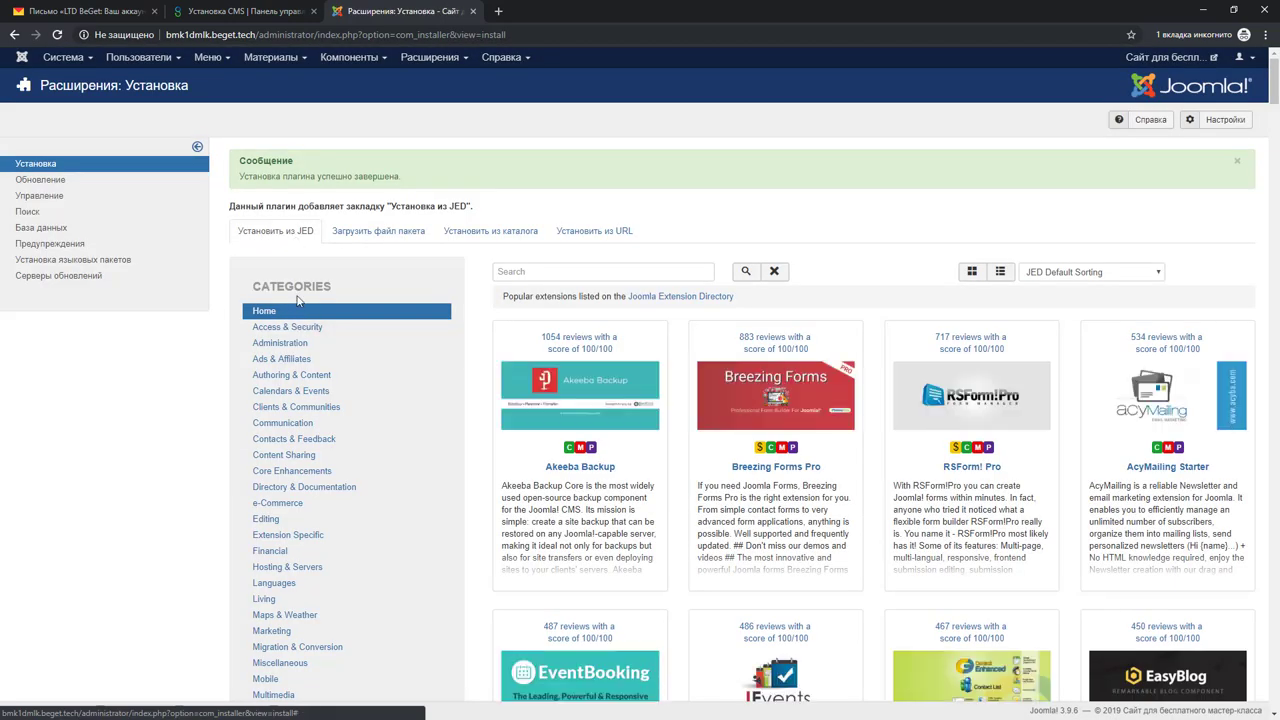
scroll(300, 270, down, 2)
scroll(310, 380, down, 3)
scroll(298, 432, up, 2)
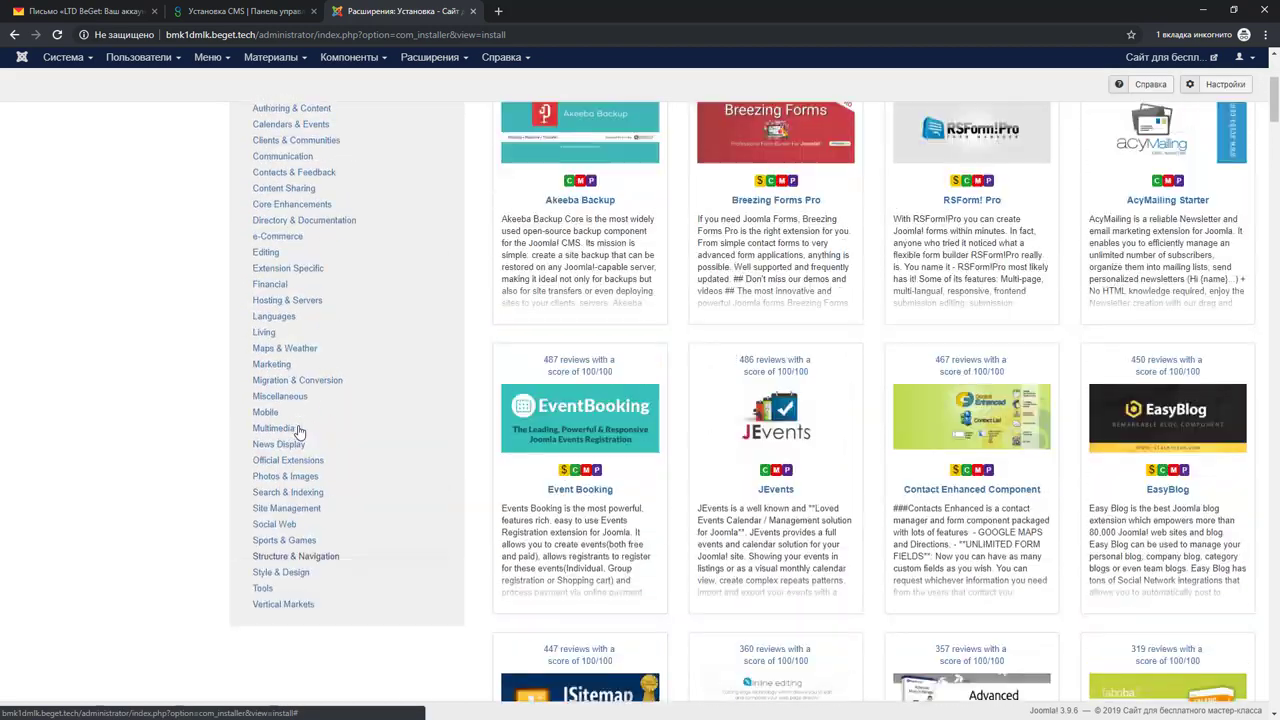
scroll(298, 432, up, 2)
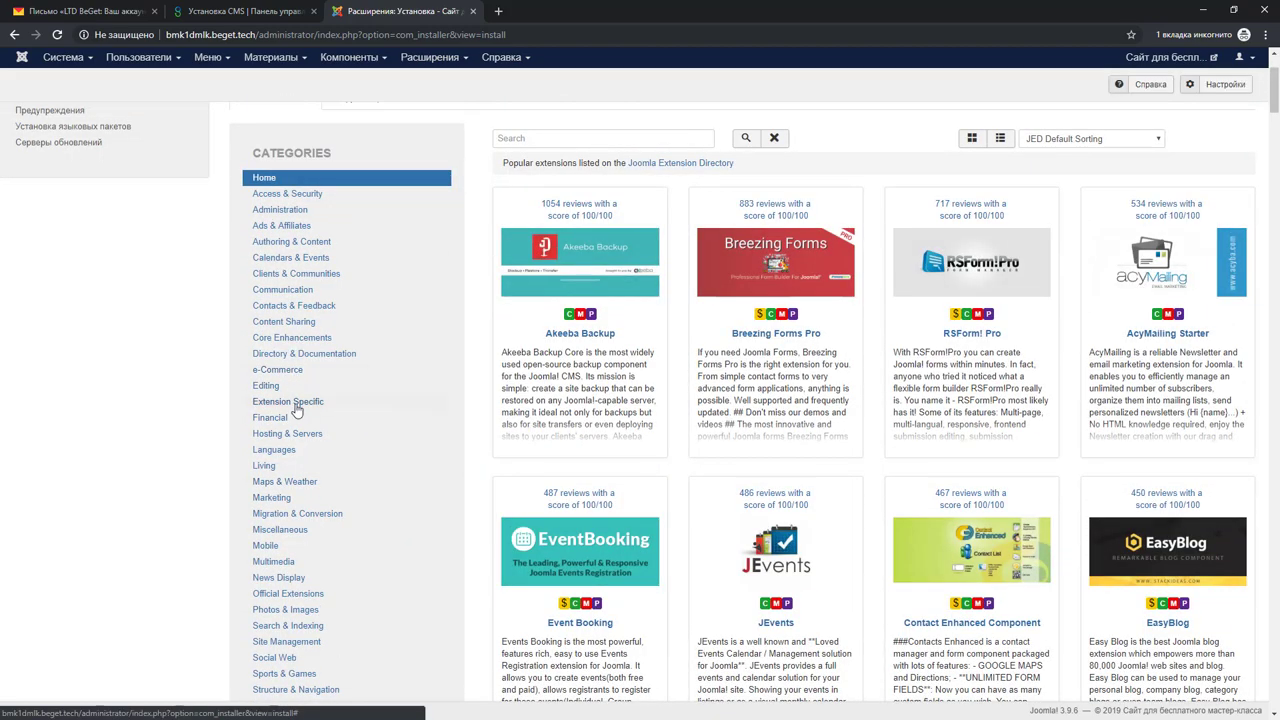
scroll(296, 410, down, 5)
scroll(296, 410, up, 4)
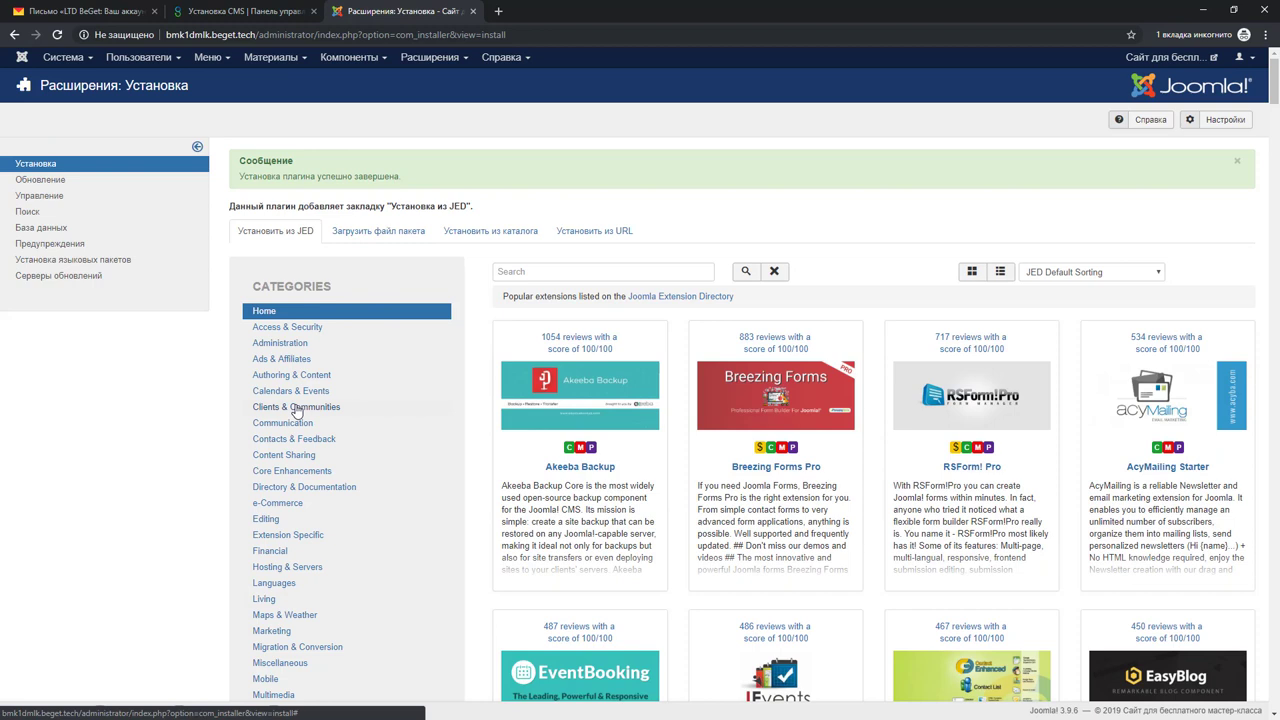
Search the JED directory for 'jce'
click(568, 271)
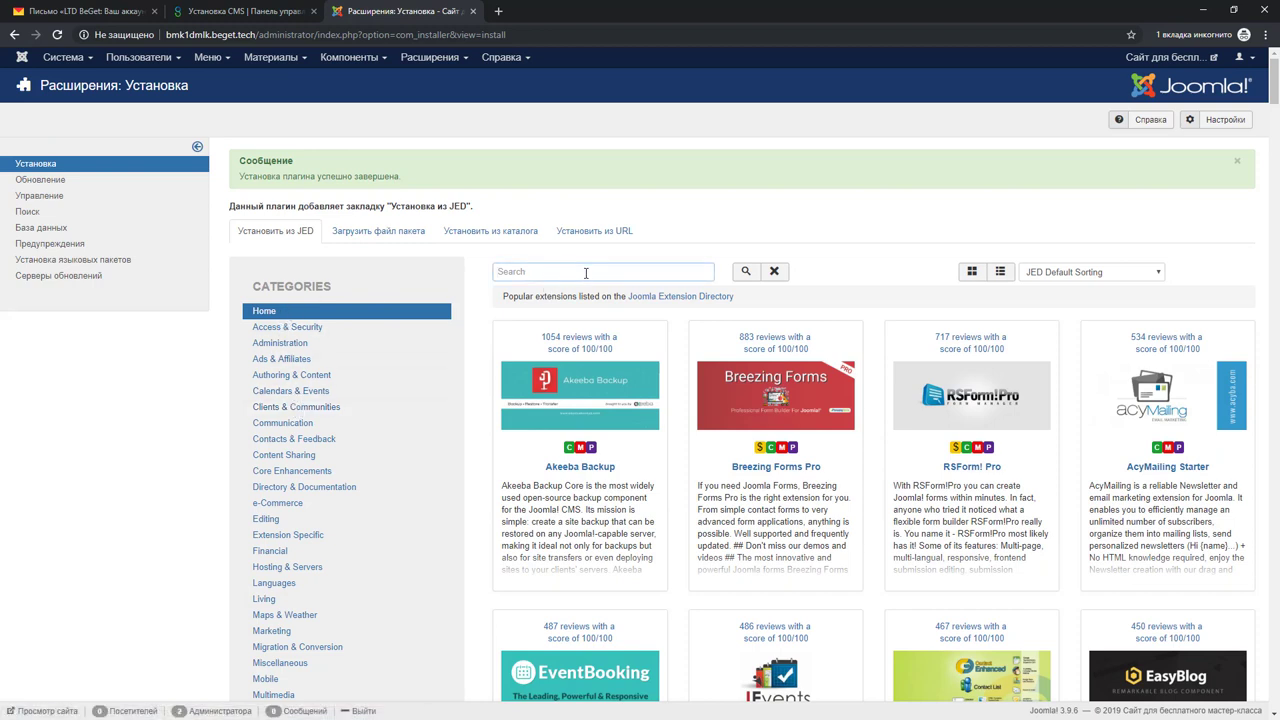
text(JCE)
click(745, 271)
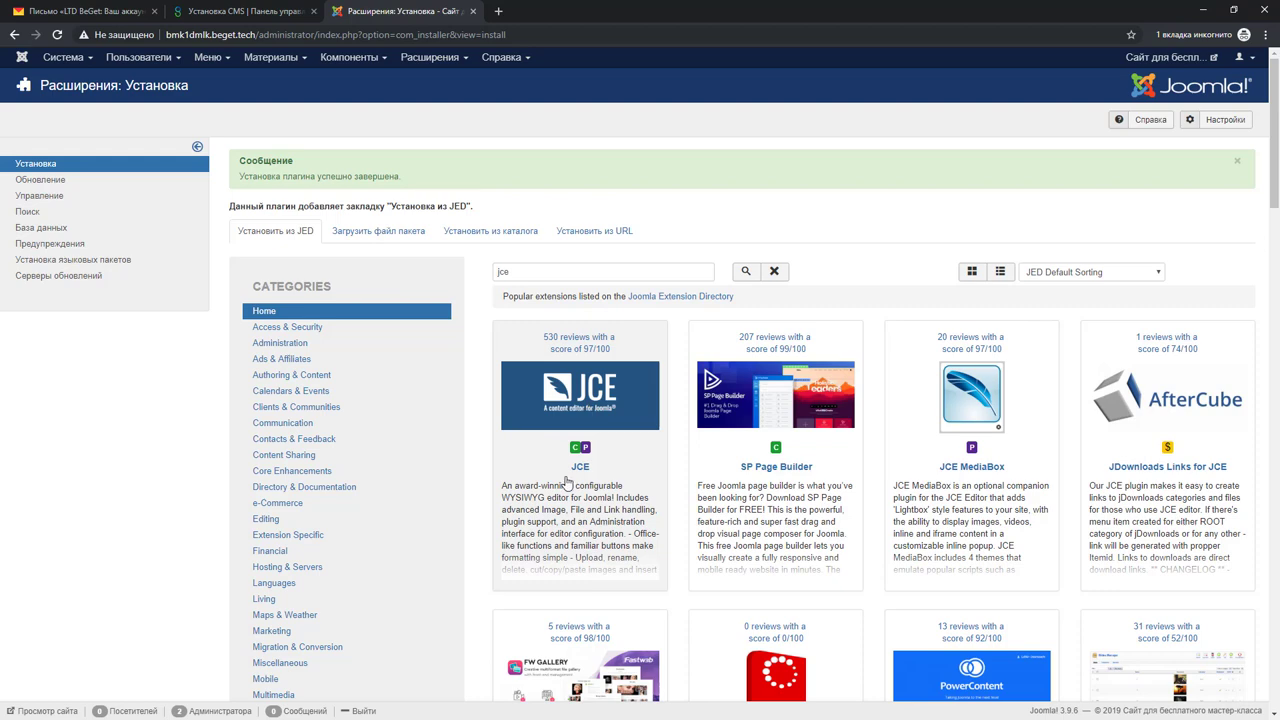
Install the JCE Editor 2.7.13 package from its JED listing
click(580, 402)
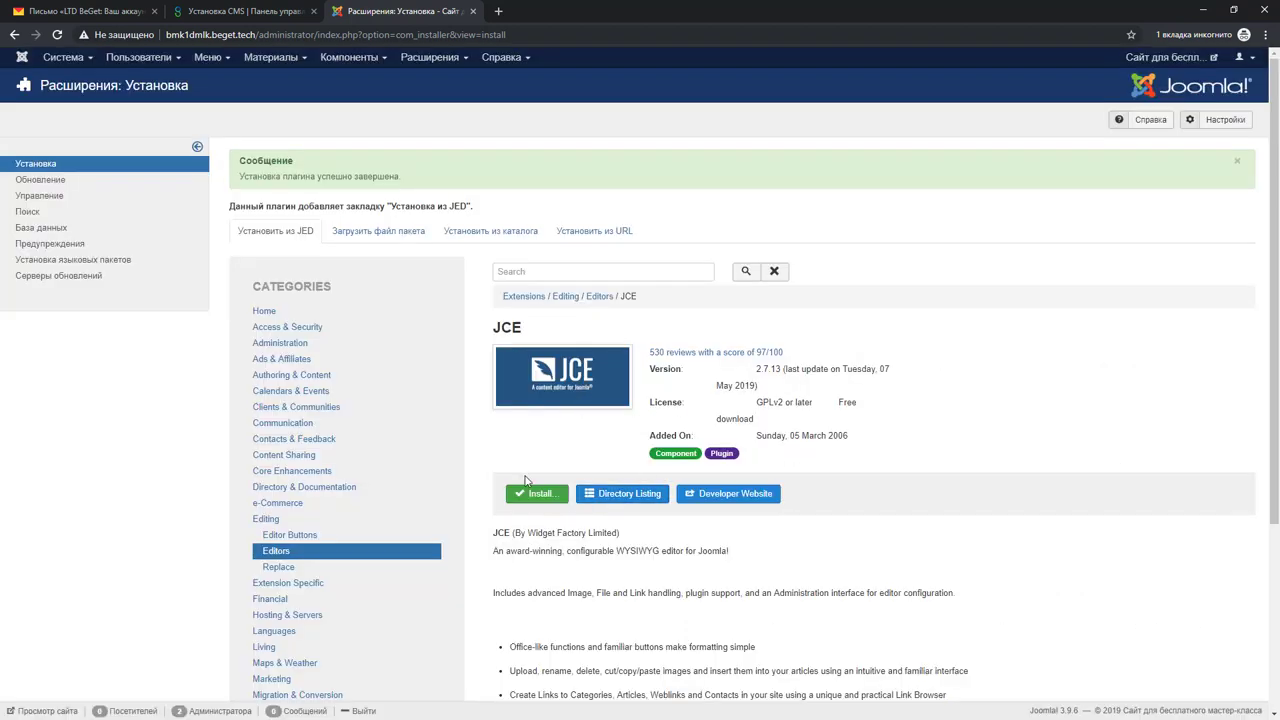
click(537, 497)
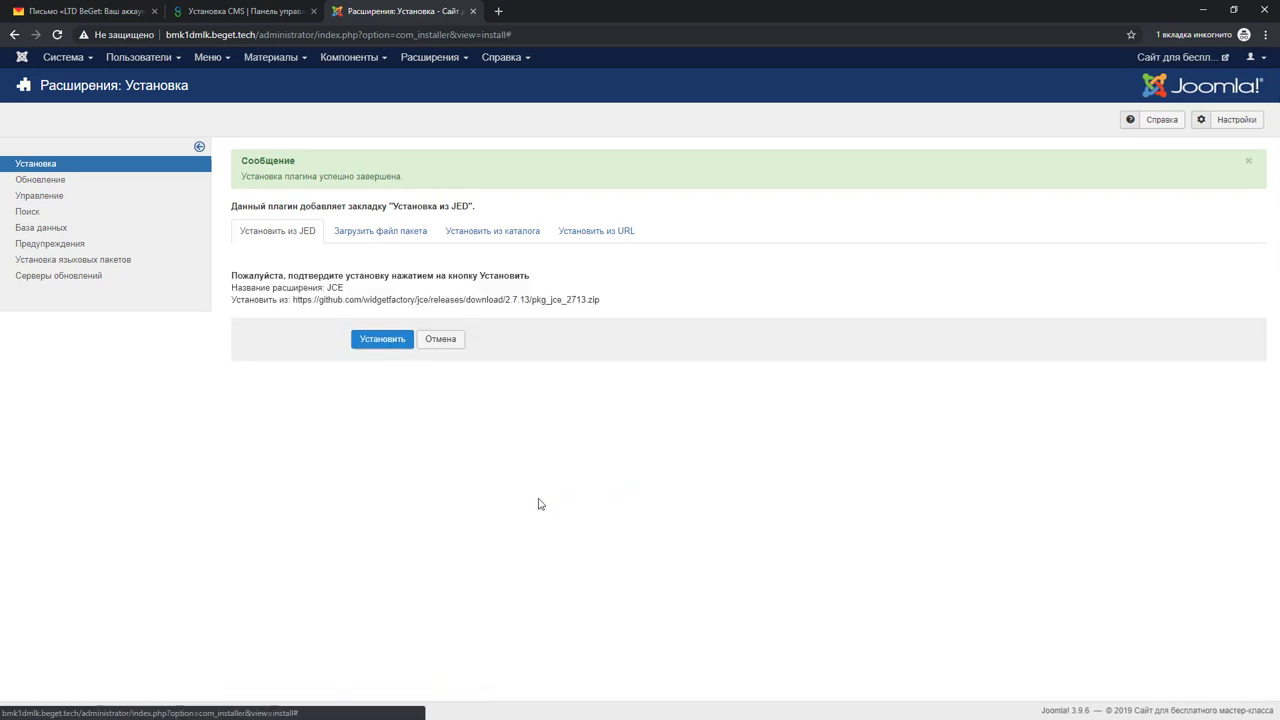
click(391, 344)
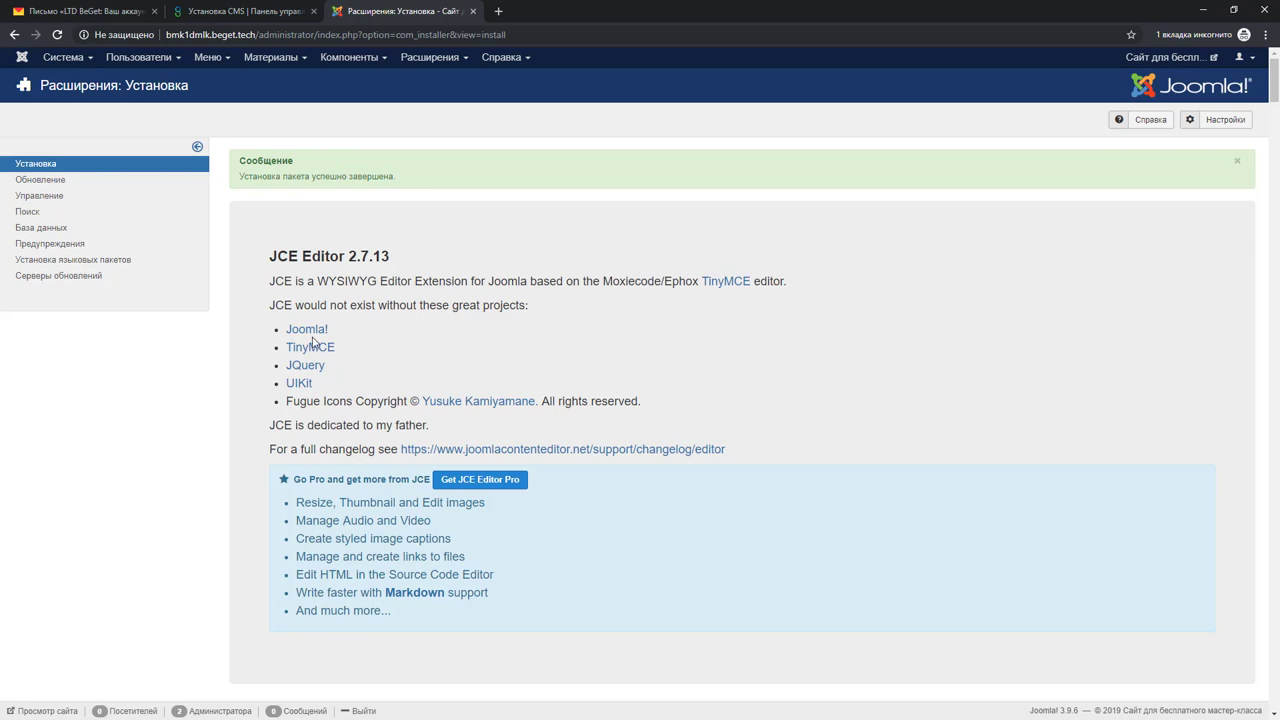
Set Default Editor to 'Editor - JCE' in Global Configuration, save, and close back to the control panel
click(85, 61)
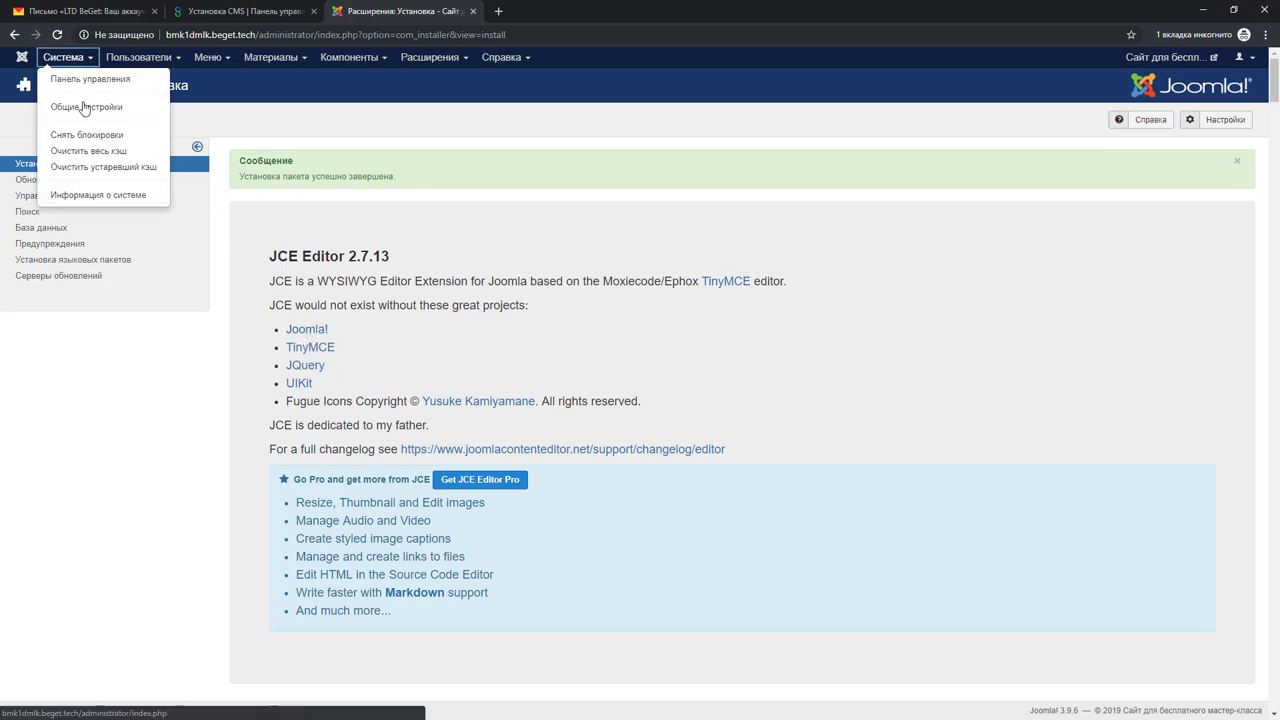
click(82, 107)
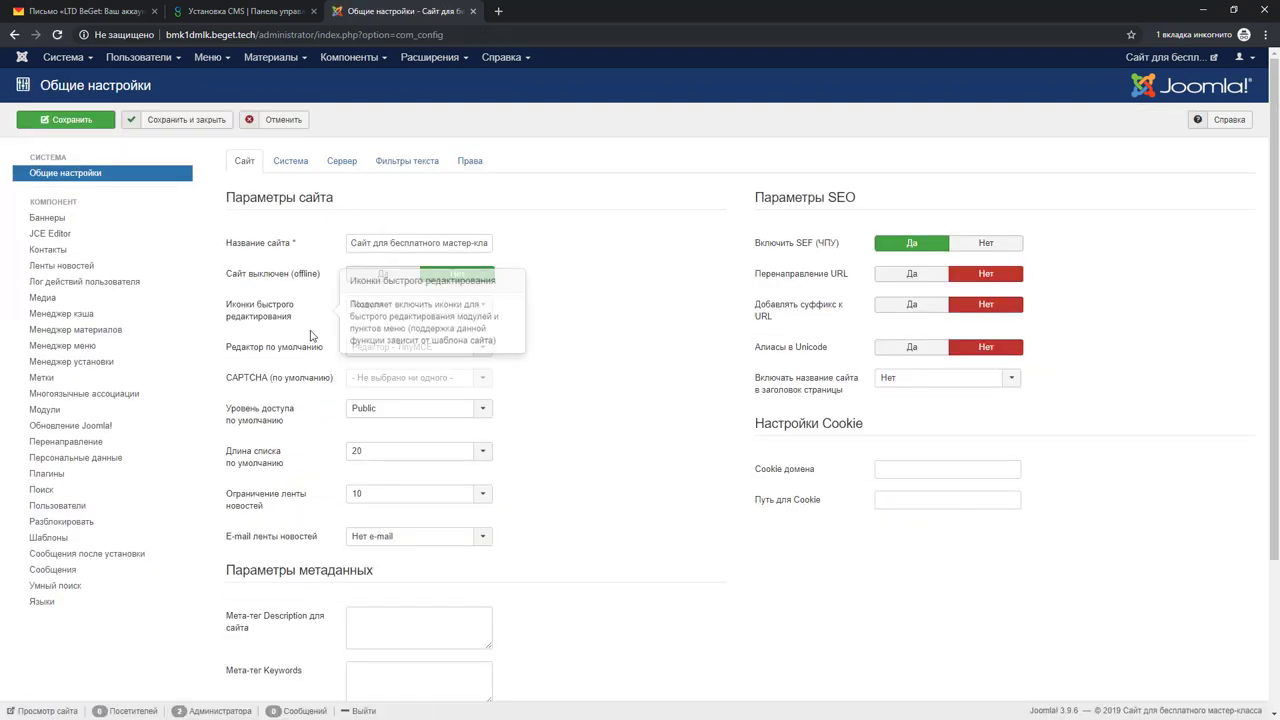
mouse_move(265, 353)
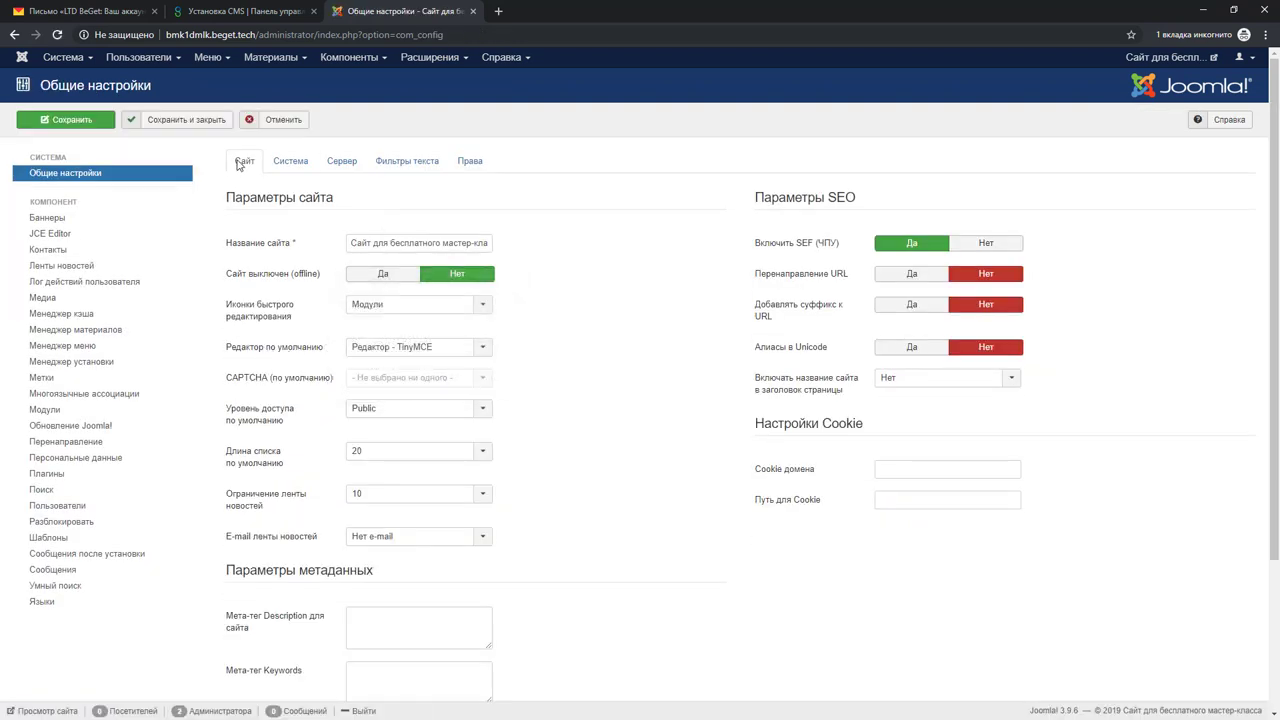
click(455, 347)
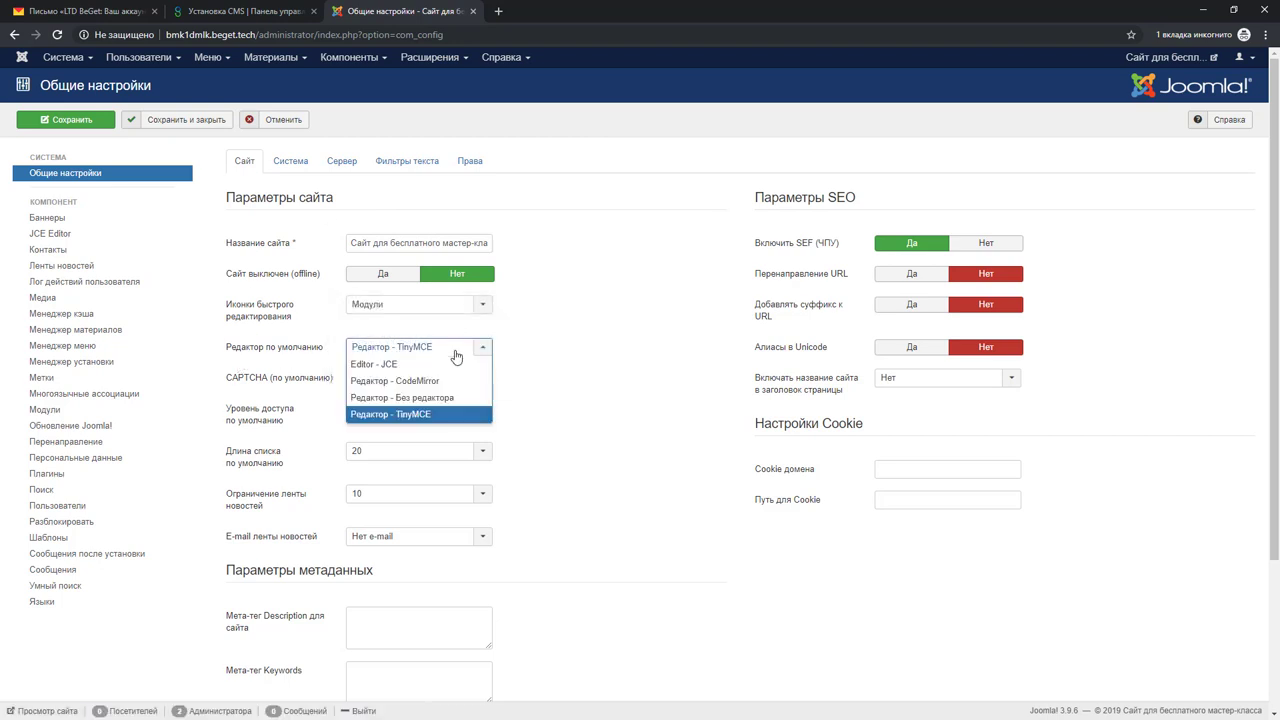
click(390, 369)
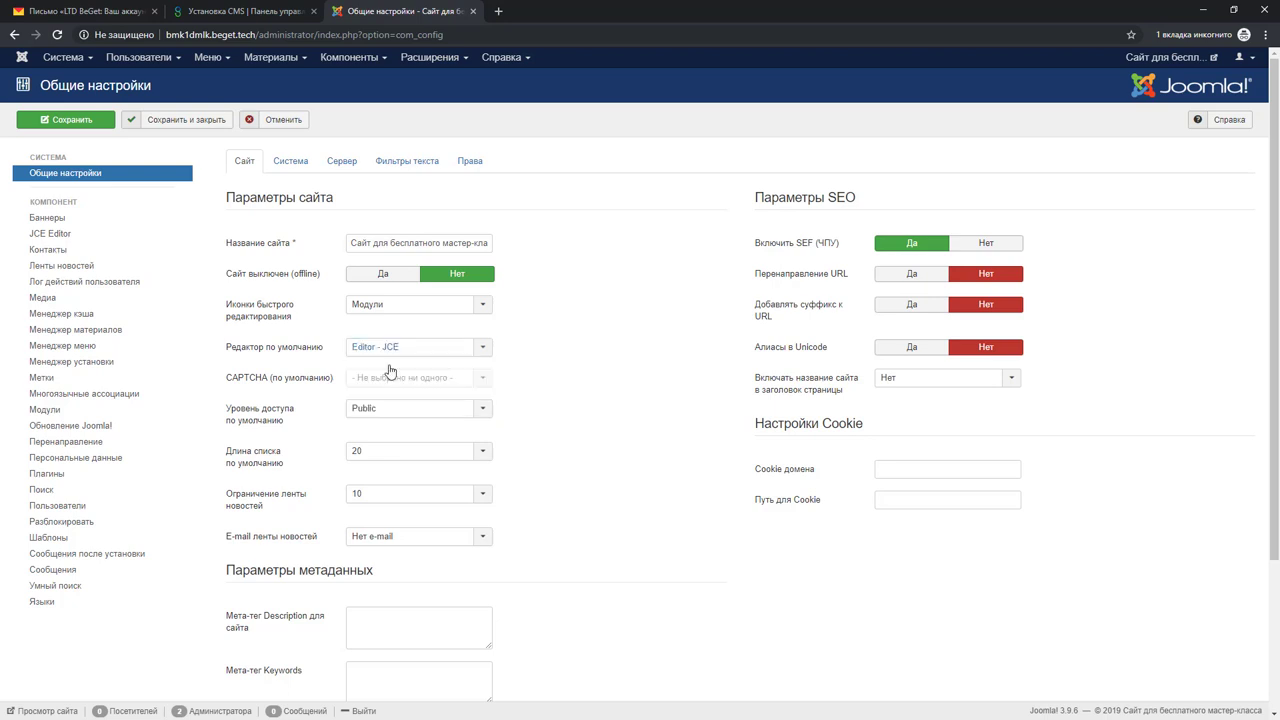
click(87, 122)
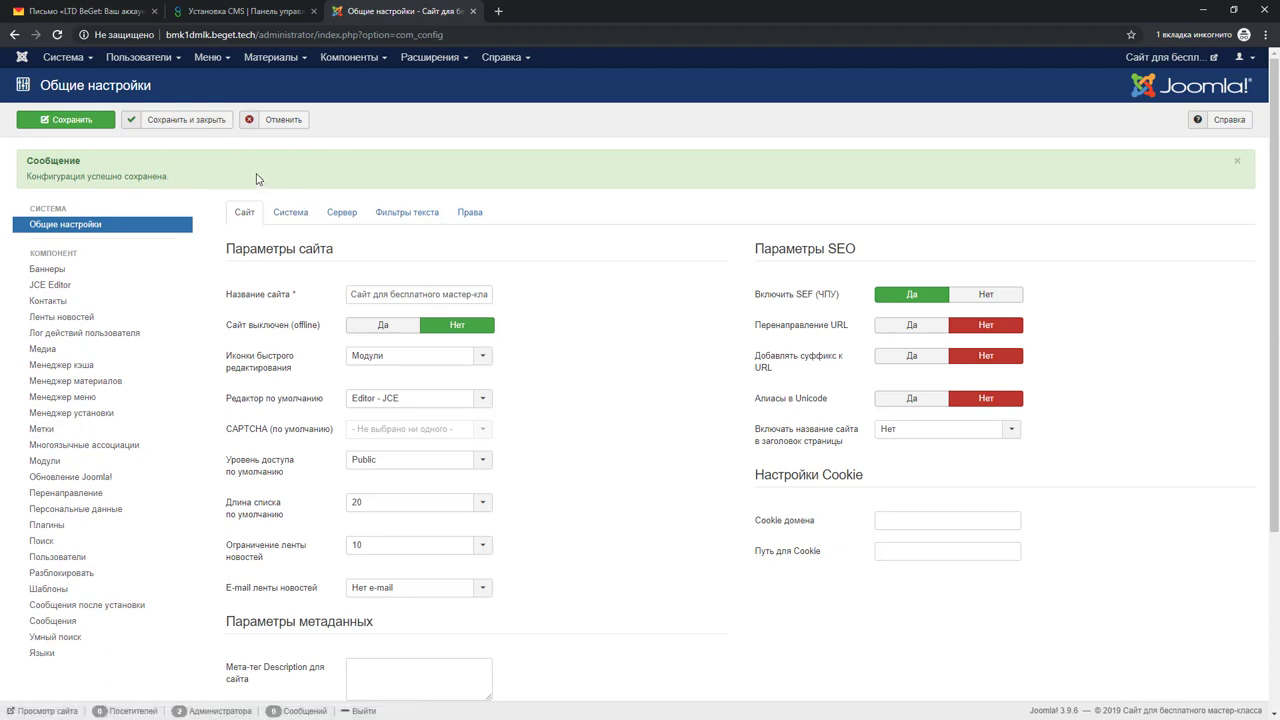
click(280, 120)
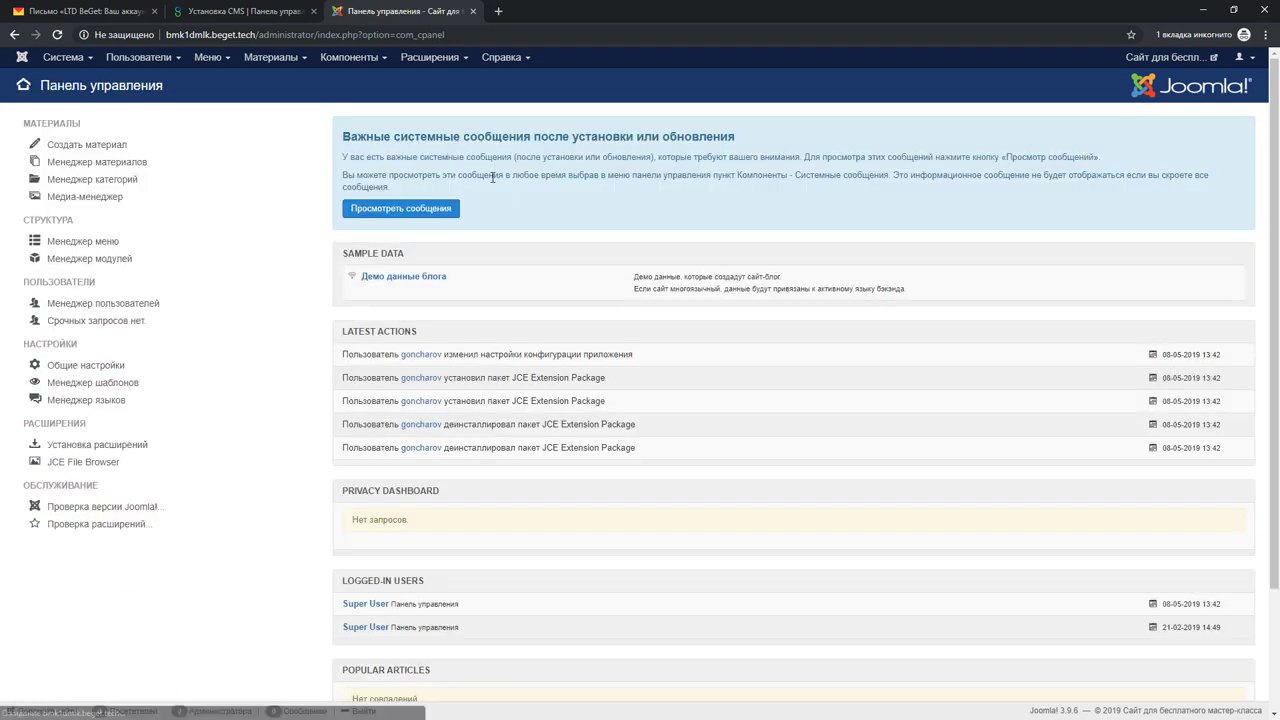